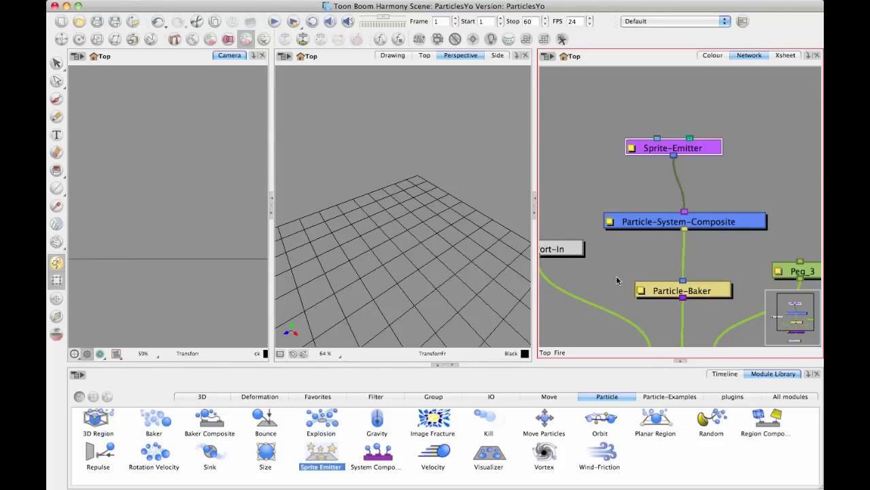
With the Timeline showing, delete the top-level Drawing node from the network
left_click(670, 118)
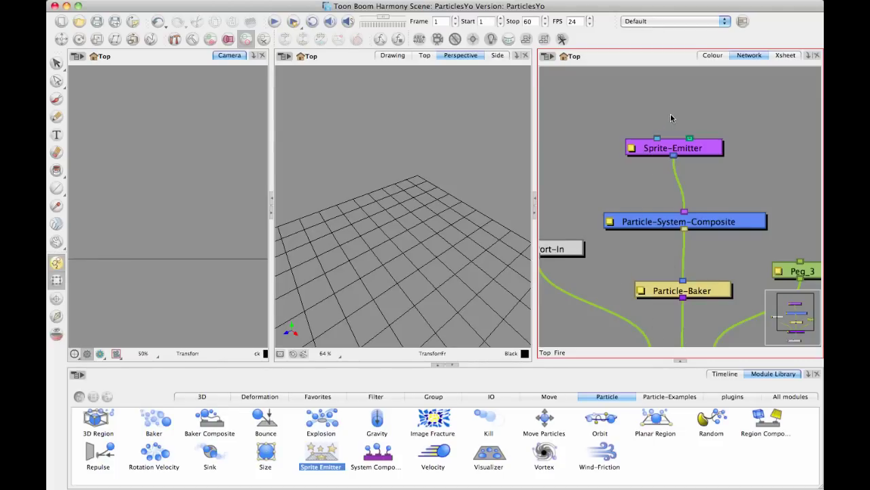
left_click(724, 373)
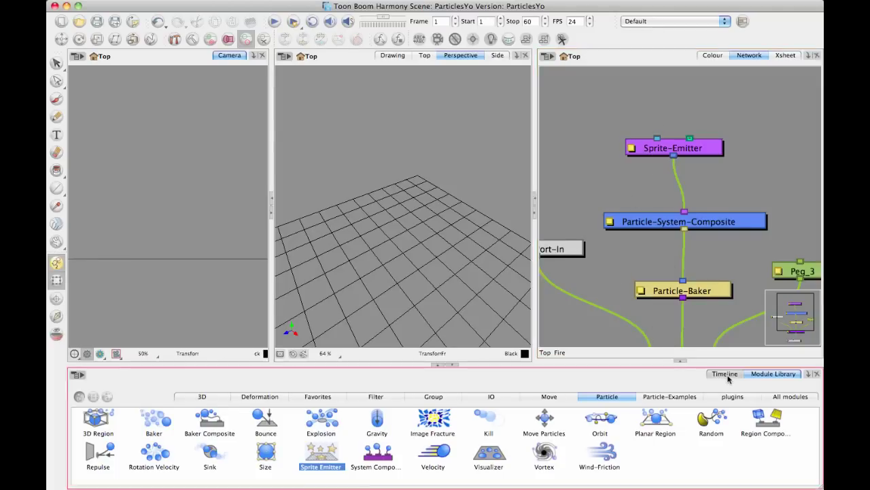
left_click(658, 97)
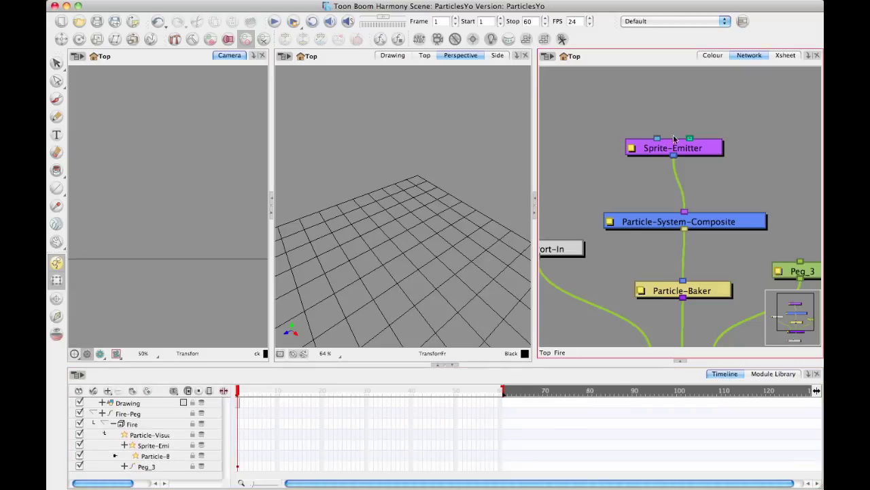
left_click(139, 407)
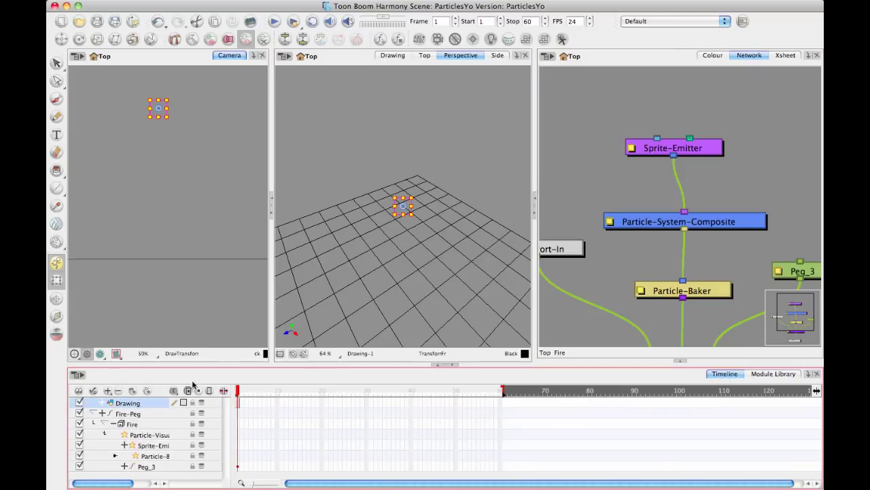
left_click(545, 352)
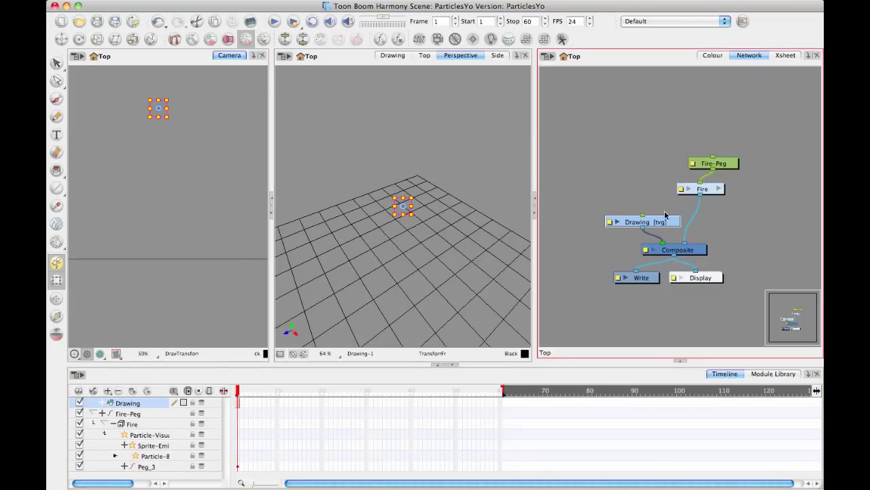
left_click_drag(663, 225, 662, 221)
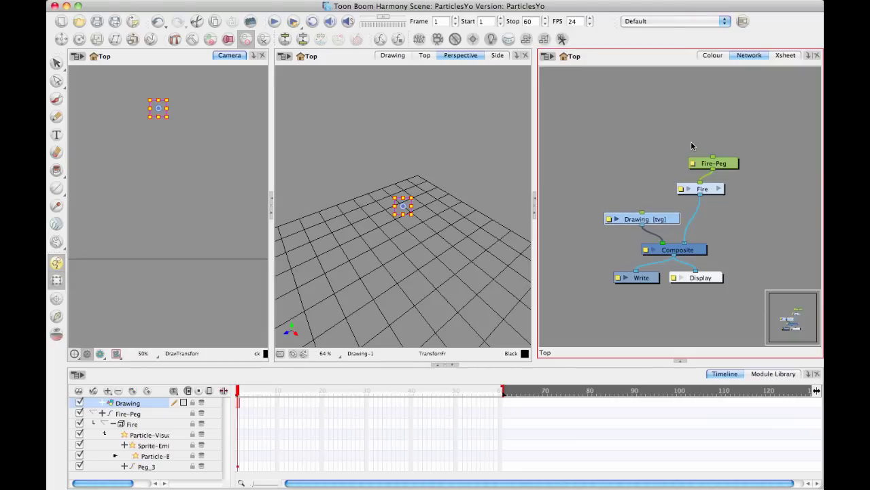
key("Delete")
Inside the Fire group, add a new Drawing node and wire it into Sprite-Emitter's input
left_click(717, 191)
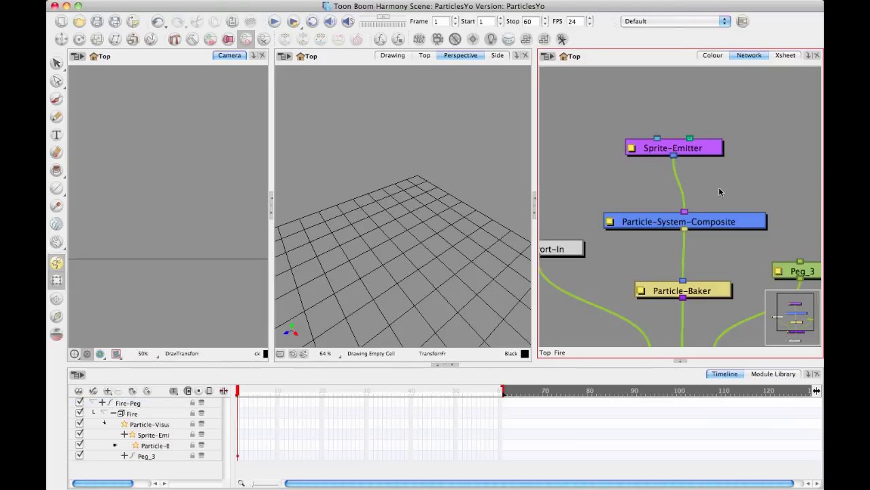
key("ctrl+v")
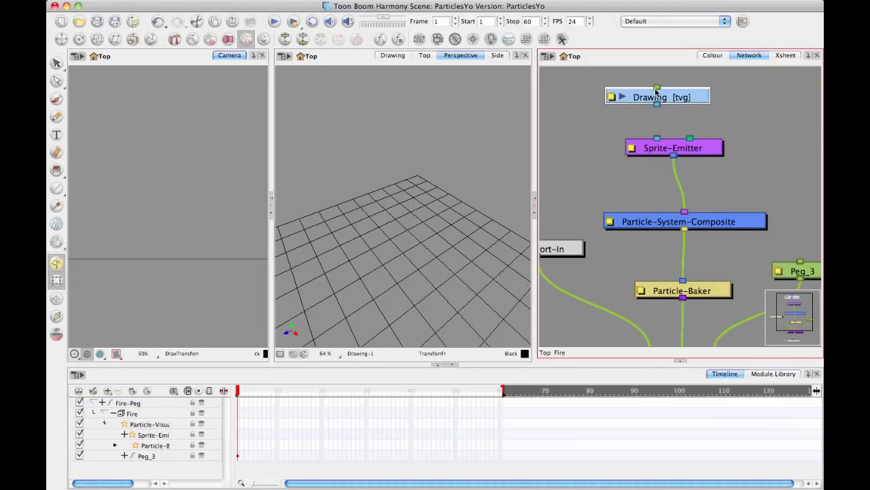
left_click(655, 107)
left_click_drag(656, 103, 657, 138)
scroll(673, 170, "up", 3)
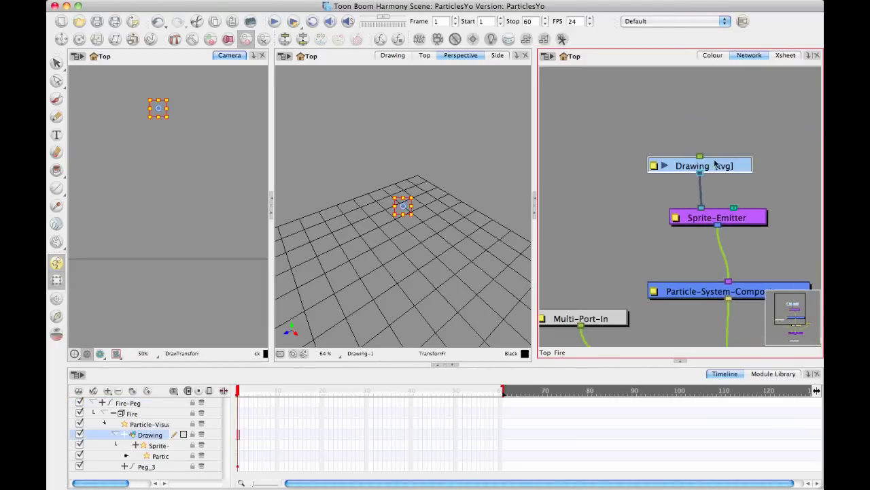
mouse_move(739, 161)
left_mouse_down()
mouse_move(668, 153)
mouse_move(682, 148)
left_mouse_up()
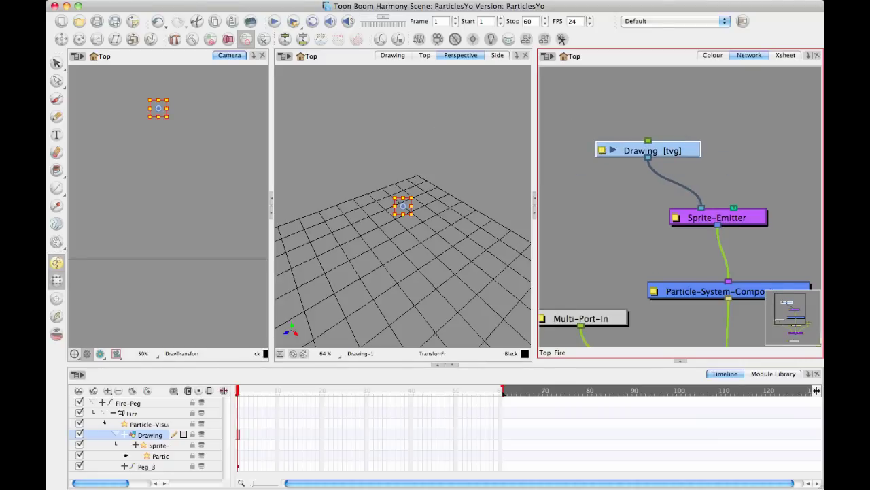
left_click(397, 56)
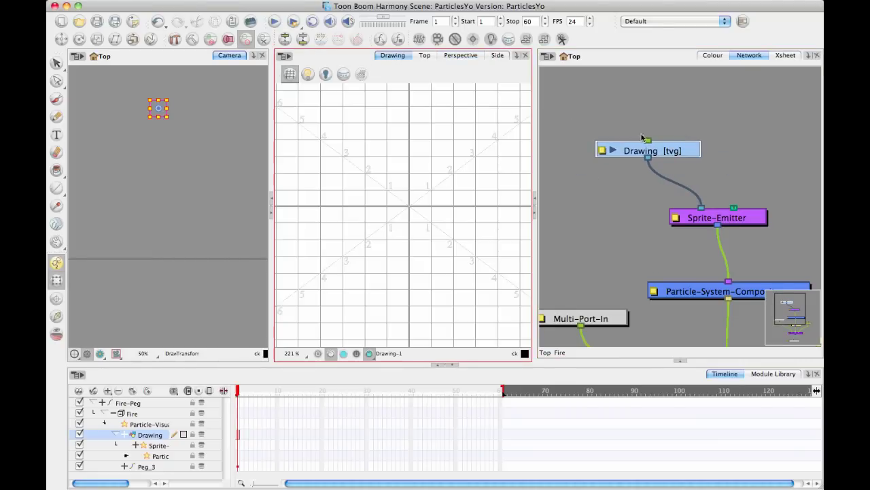
double_click(680, 221)
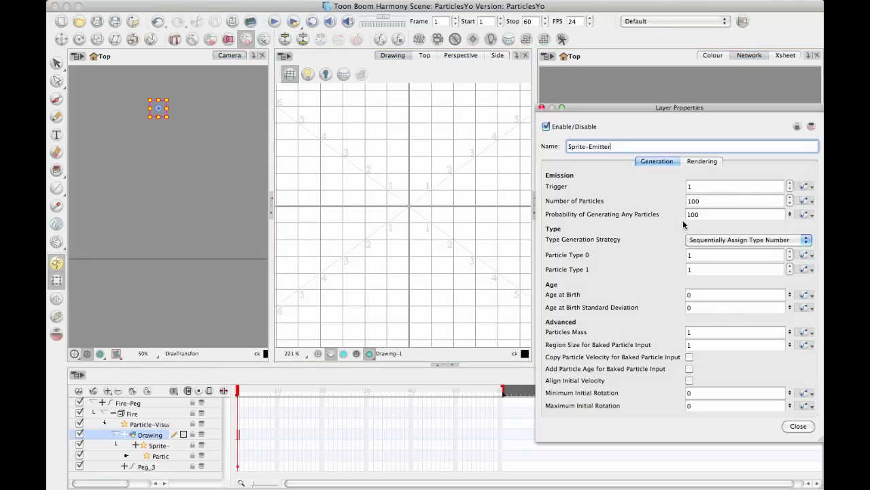
left_click_drag(714, 107, 466, 53)
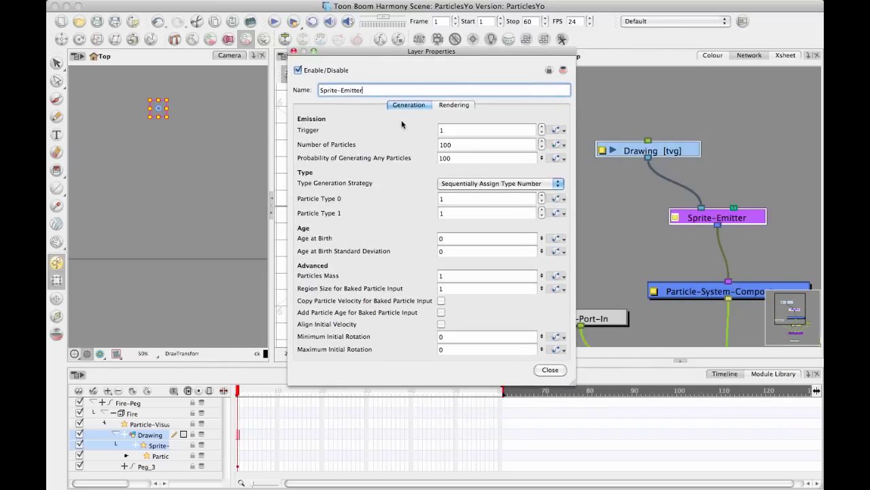
left_click(464, 106)
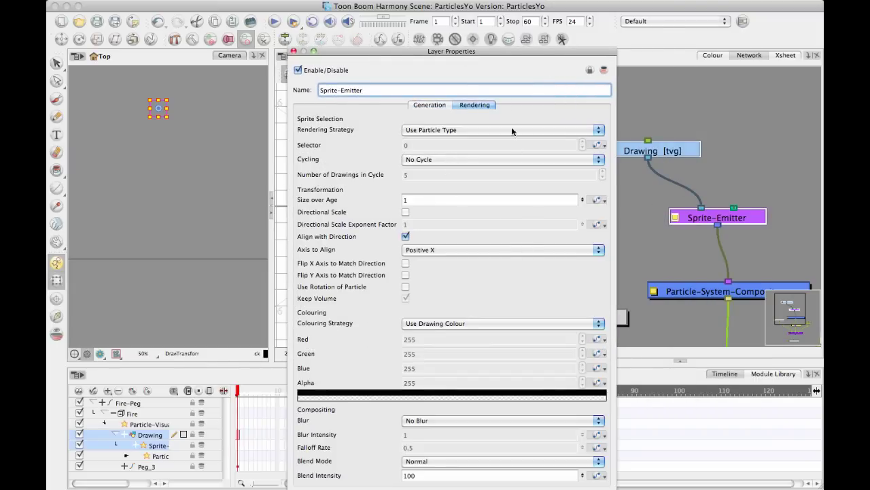
left_click_drag(510, 55, 512, 7)
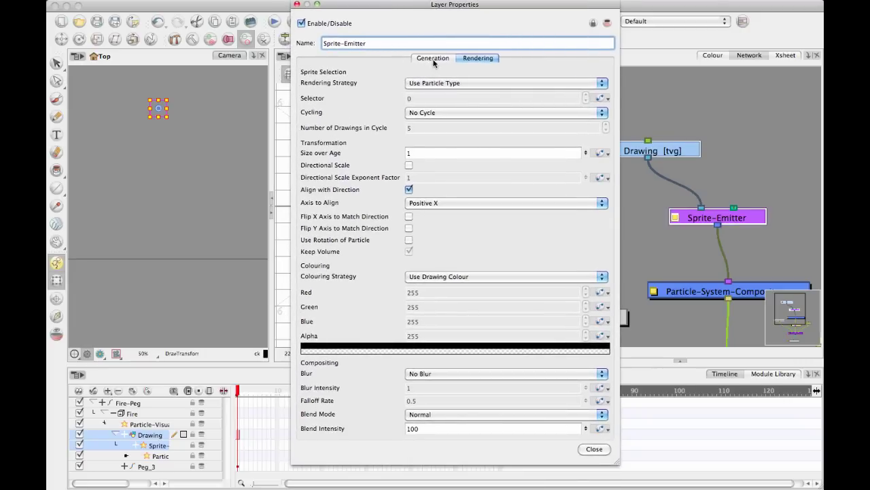
left_click(433, 58)
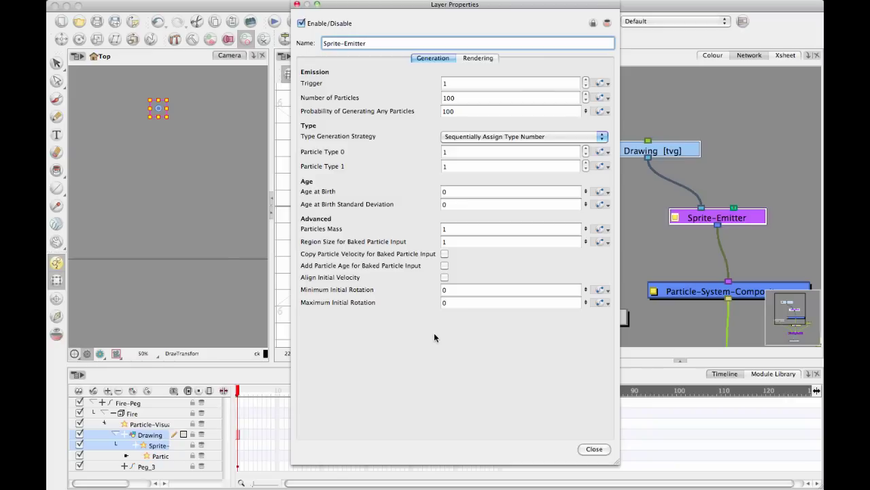
left_click(482, 59)
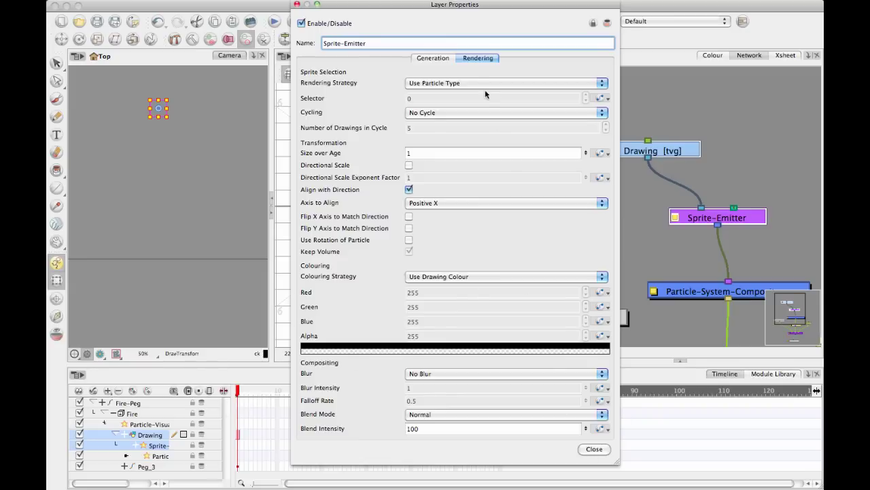
left_click(442, 61)
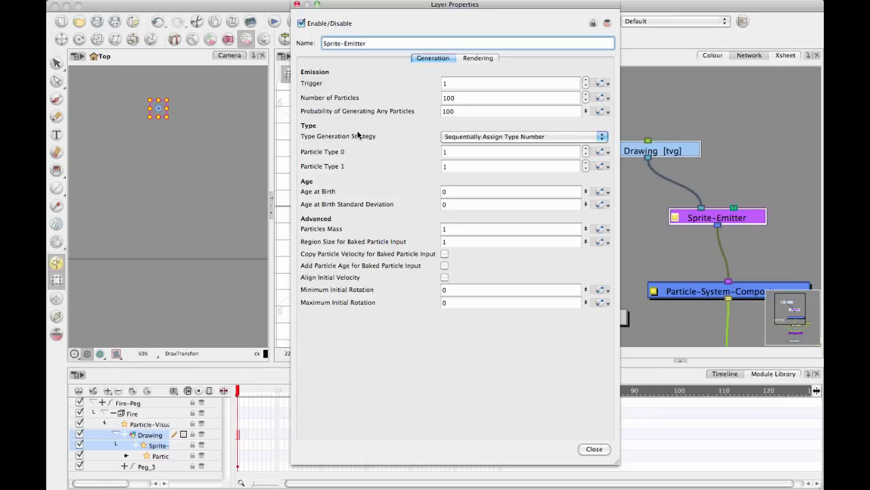
left_click(595, 449)
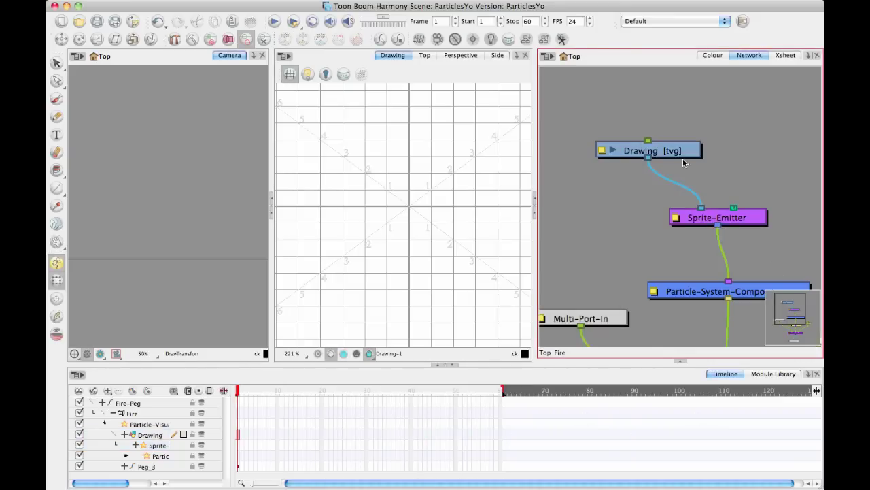
Paint a vertical black brush stroke down the Drawing layer's centre on frame 1
left_click(56, 99)
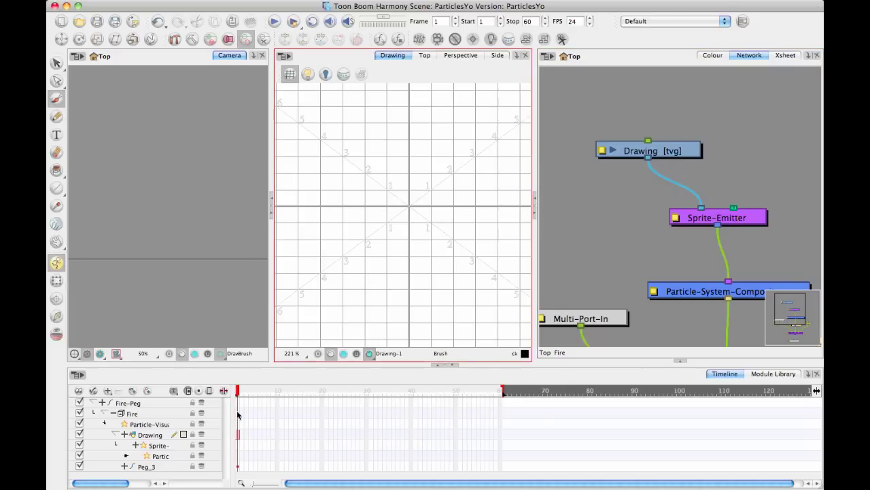
left_click(241, 434)
left_click(239, 438)
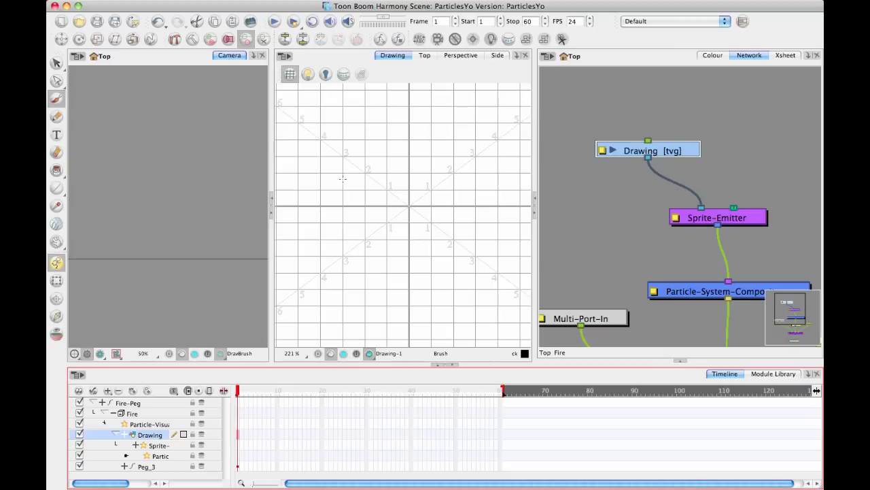
left_click_drag(408, 153, 408, 248)
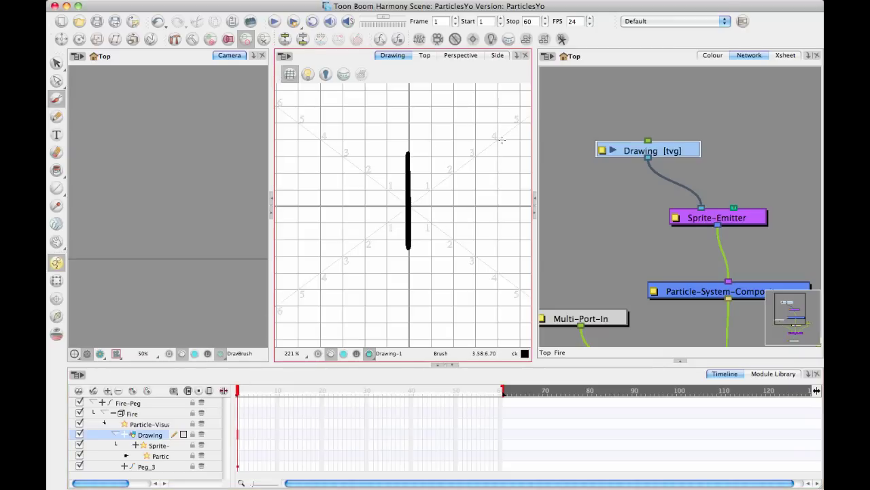
Delete Black and all other existing colours from the palette
left_click(714, 55)
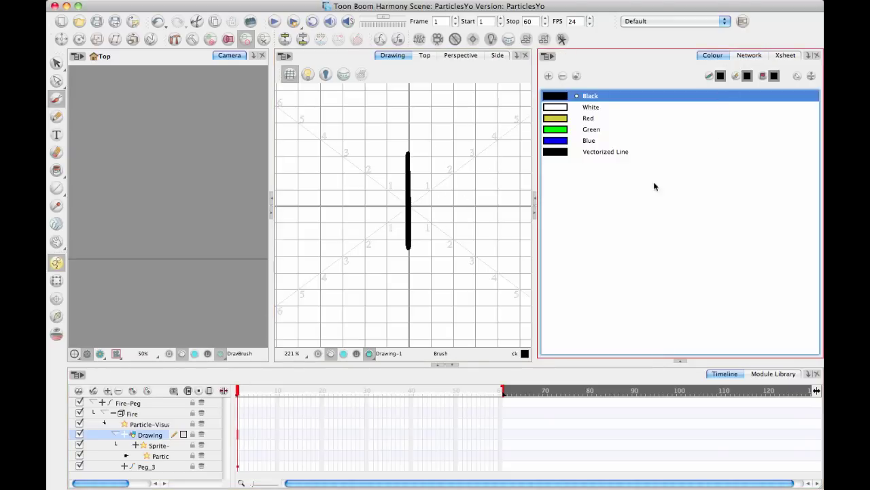
left_click(563, 75)
left_click(395, 262)
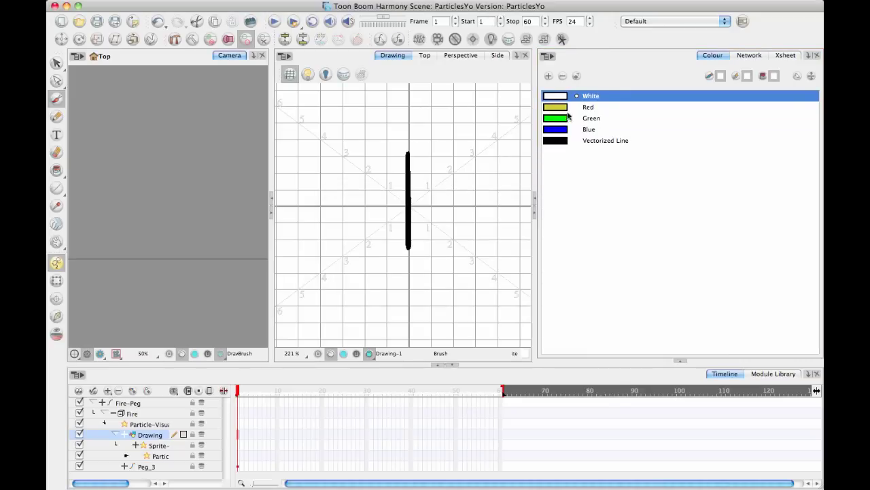
left_click(564, 141, "shift")
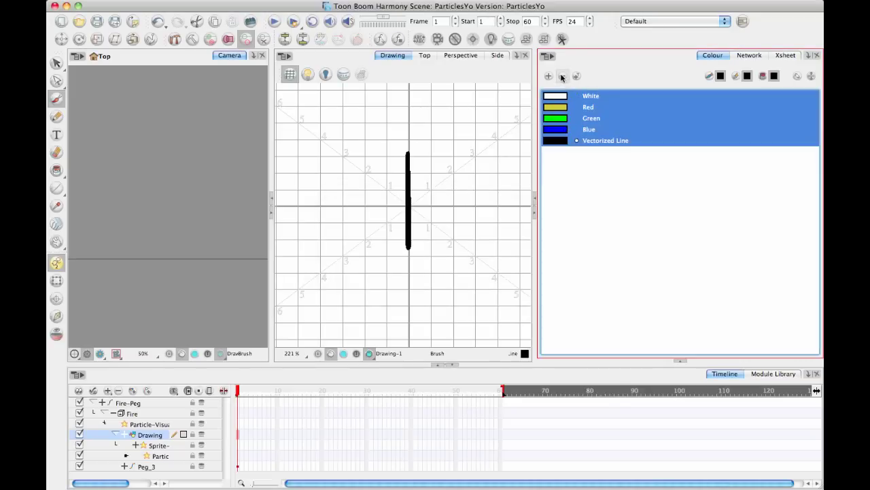
left_click(563, 76)
Lasso-select the black vertical stroke and delete it
left_click(238, 439)
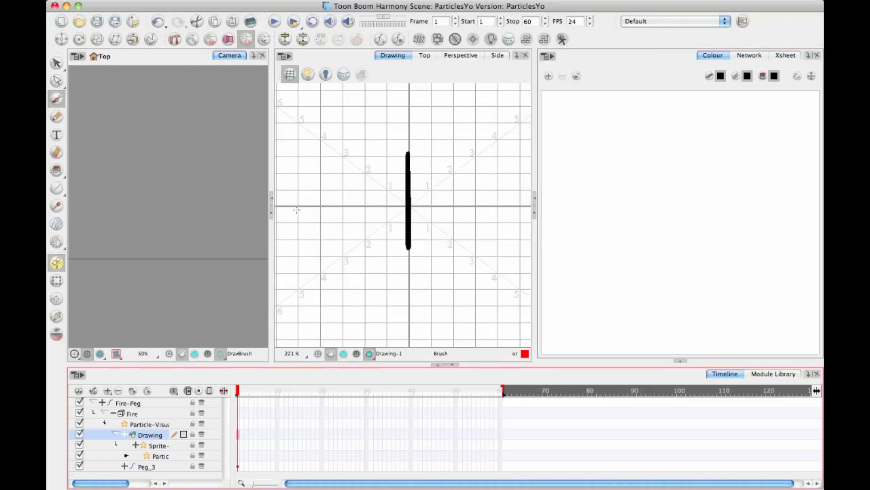
left_click(56, 62)
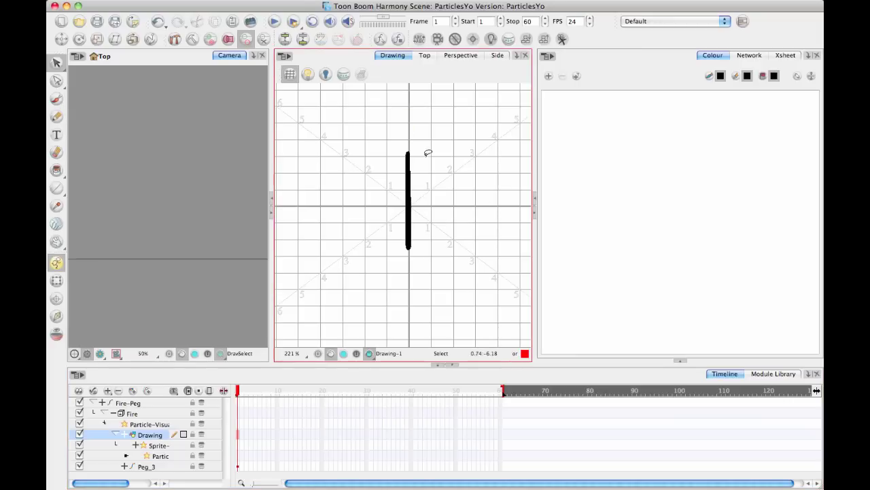
mouse_move(423, 149)
left_mouse_down()
mouse_move(379, 113)
mouse_move(415, 115)
left_mouse_up()
key("Delete")
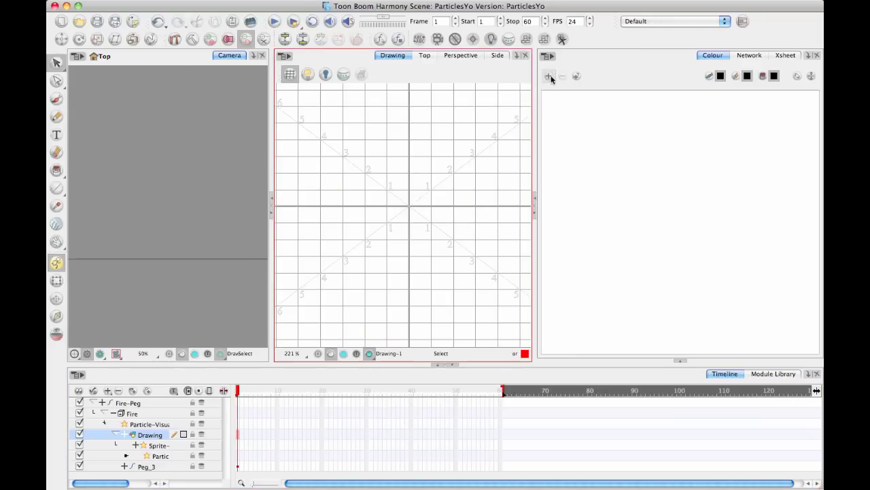
Add swatch New 0 and make it pure red in the Colour Picker
left_click(548, 76)
double_click(556, 96)
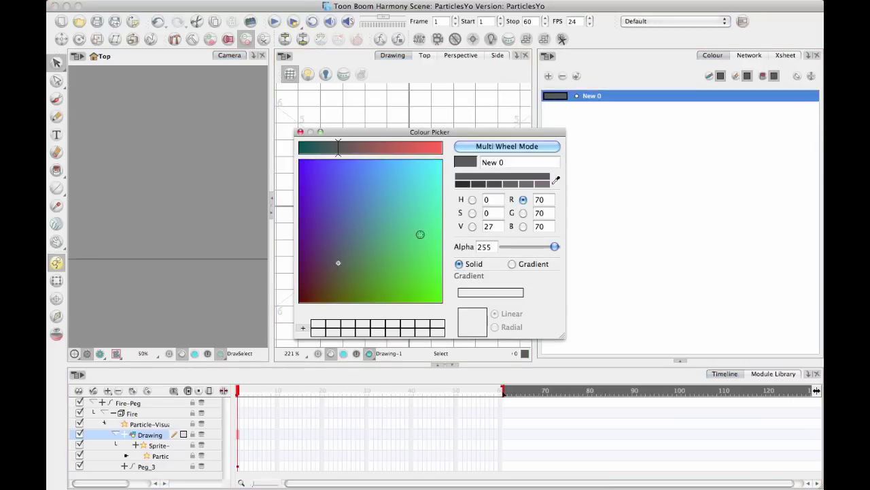
left_click(472, 226)
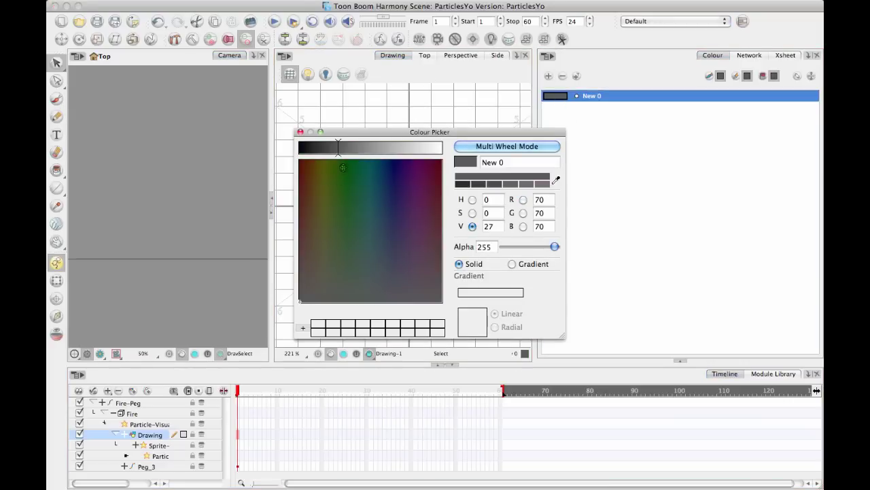
left_click_drag(340, 149, 433, 149)
left_click(305, 187)
left_click(300, 161)
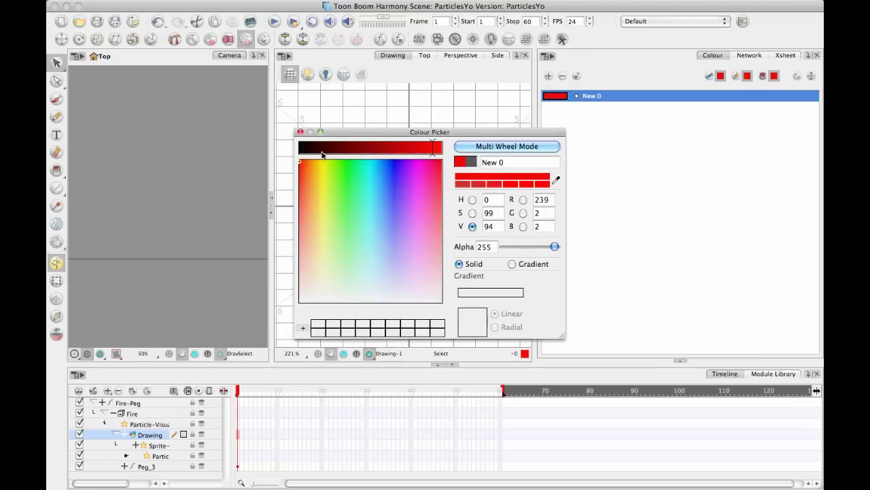
Add swatches New 1–New 4 coloured yellow, green, blue and magenta
left_click(548, 76)
mouse_move(305, 161)
left_mouse_down()
mouse_move(338, 161)
mouse_move(322, 159)
left_mouse_up()
left_click(548, 77)
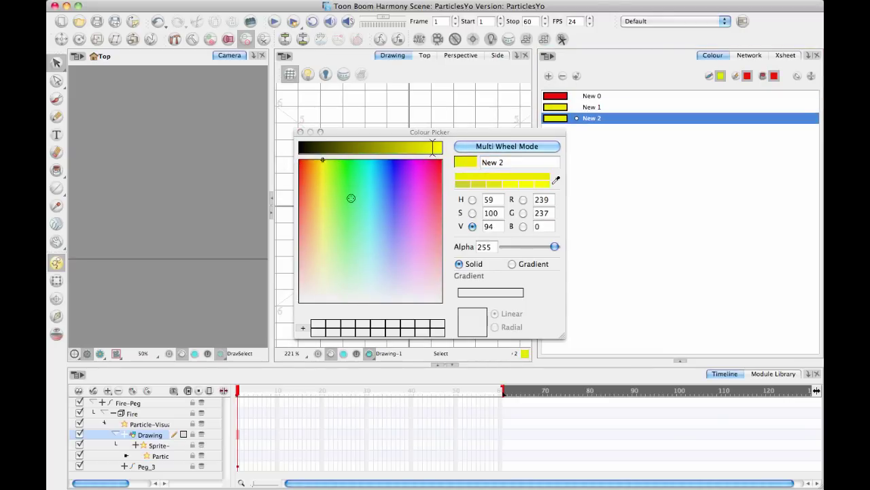
left_click(348, 159)
left_click(548, 76)
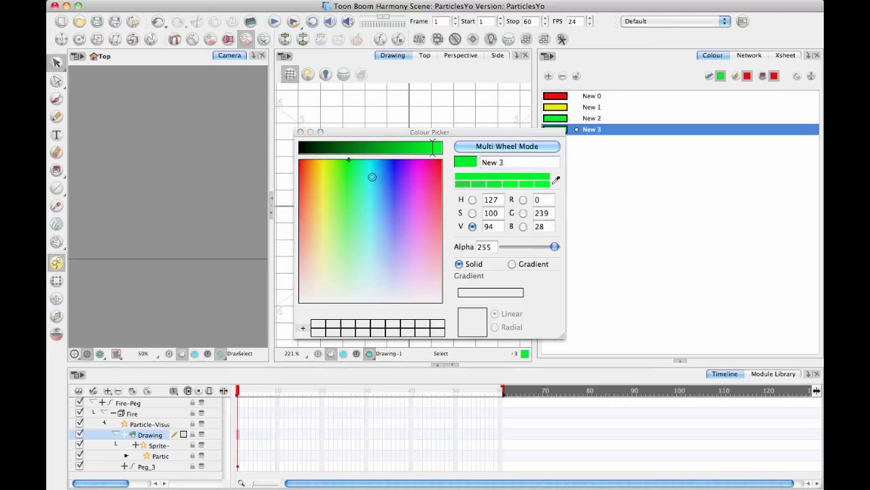
left_click_drag(371, 160, 398, 160)
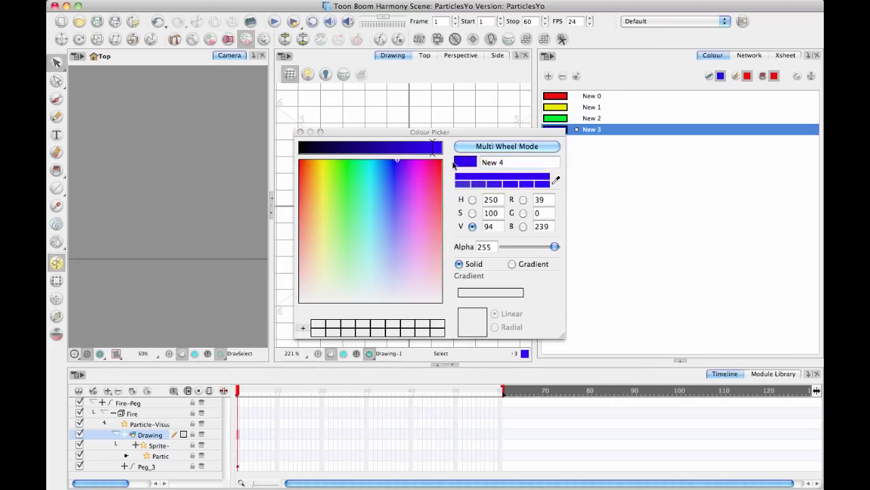
left_click(548, 76)
left_click(421, 160)
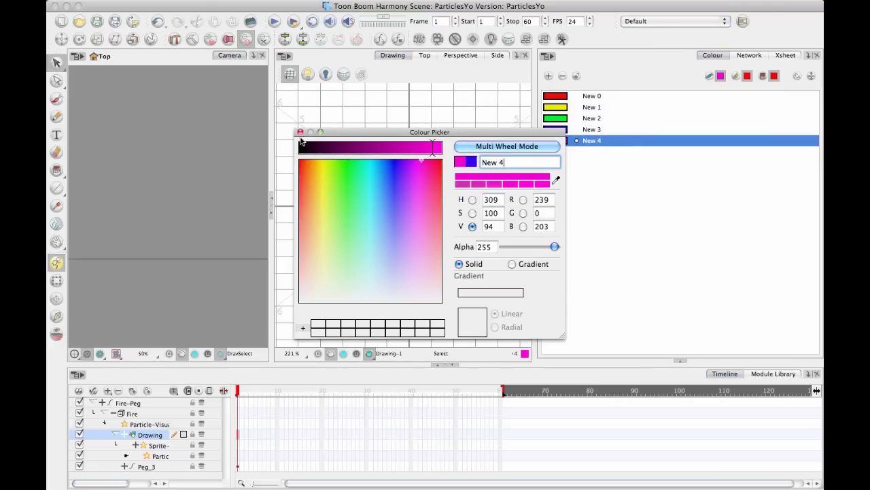
left_click(299, 131)
Brush a red 1 on frame 1, yellow 2 on frame 2, green 3 on frame 3
left_click(555, 96)
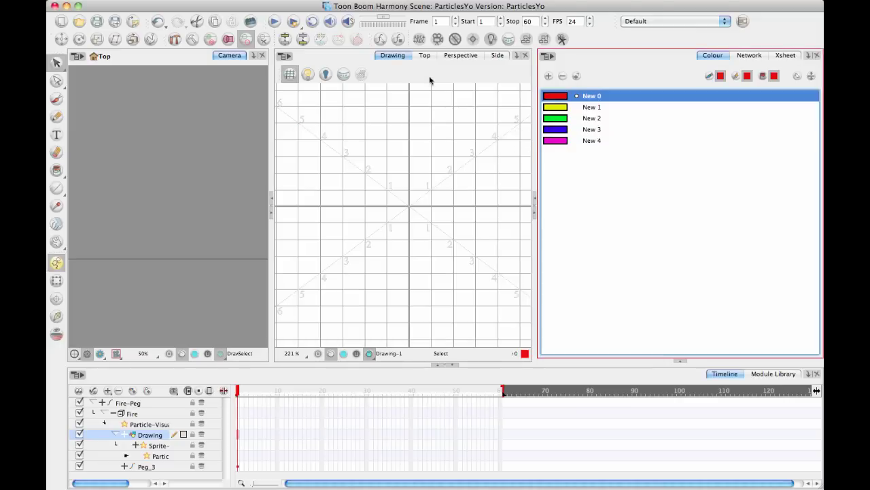
left_click(56, 99)
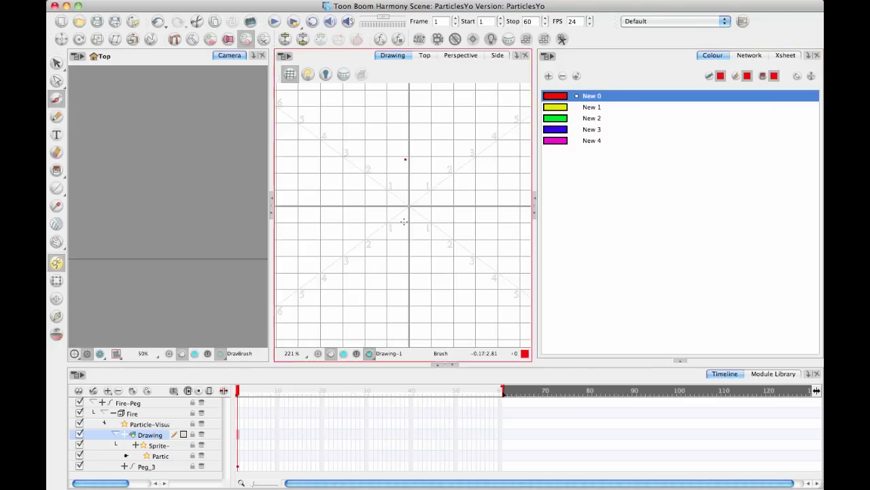
left_click_drag(404, 158, 405, 250)
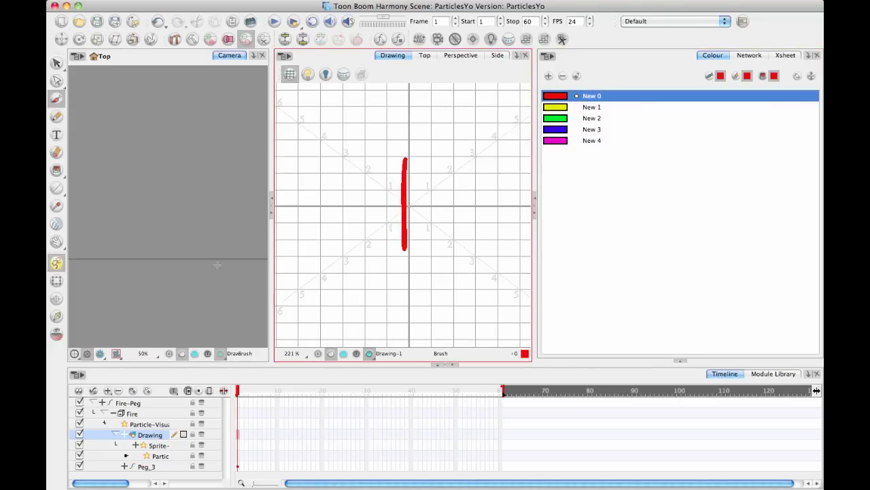
key("period")
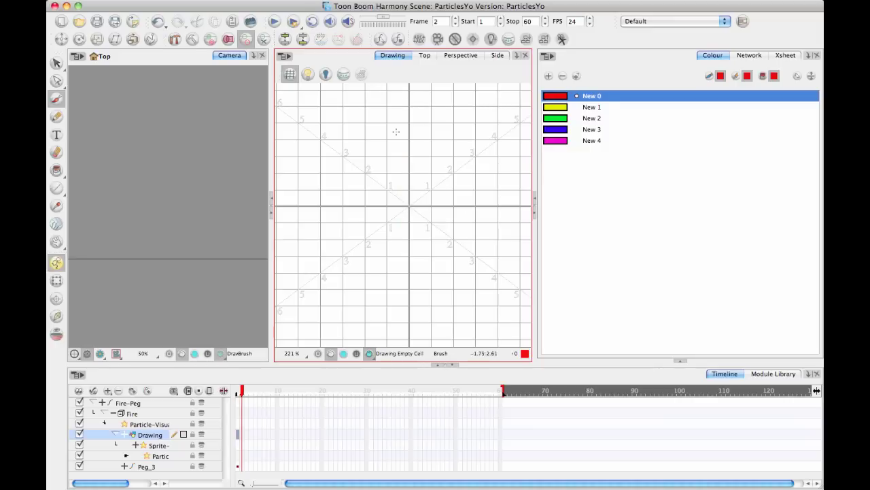
left_click(564, 108)
left_click_drag(388, 194, 435, 249)
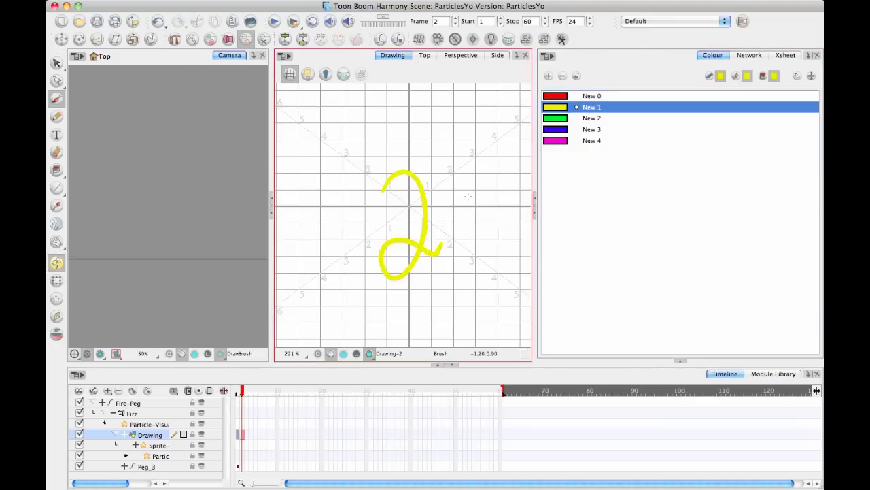
key("period")
left_click(556, 119)
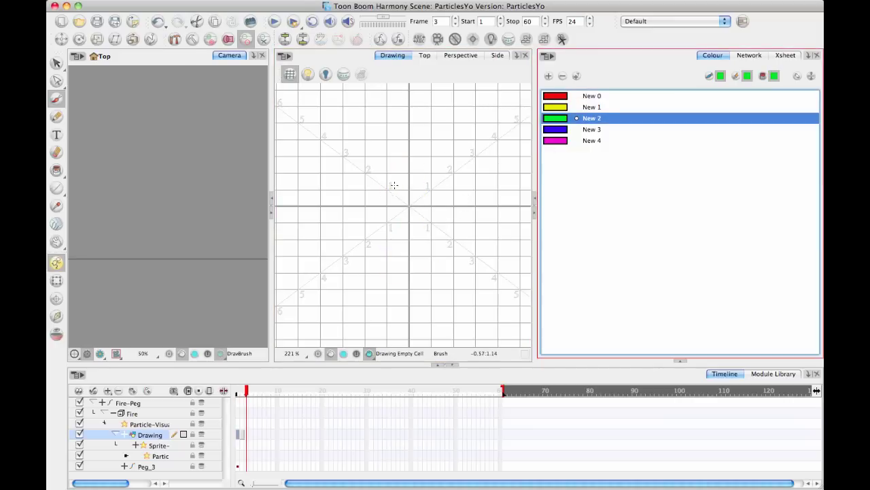
left_click_drag(393, 185, 370, 242)
Brush a blue 4 on frame 4 and a magenta 5 on frame 5, then review frames
left_click(564, 129)
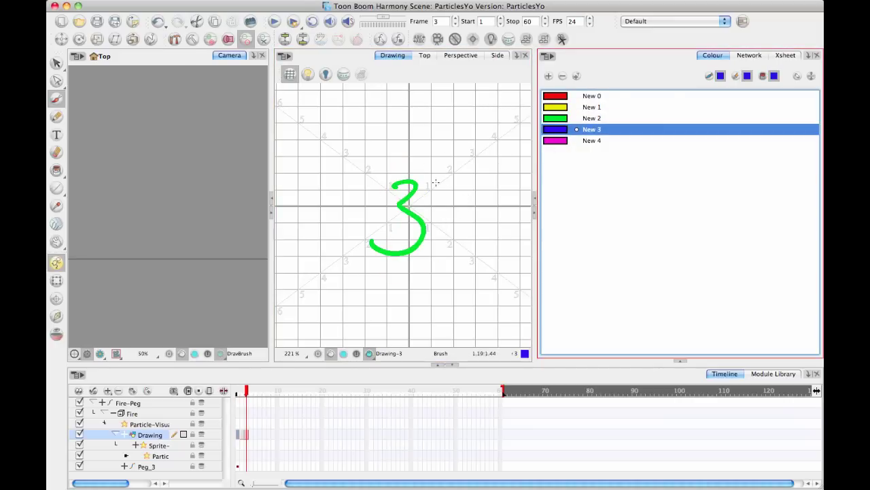
key("period")
mouse_move(400, 169)
left_mouse_down()
mouse_move(427, 213)
mouse_move(402, 279)
left_mouse_up()
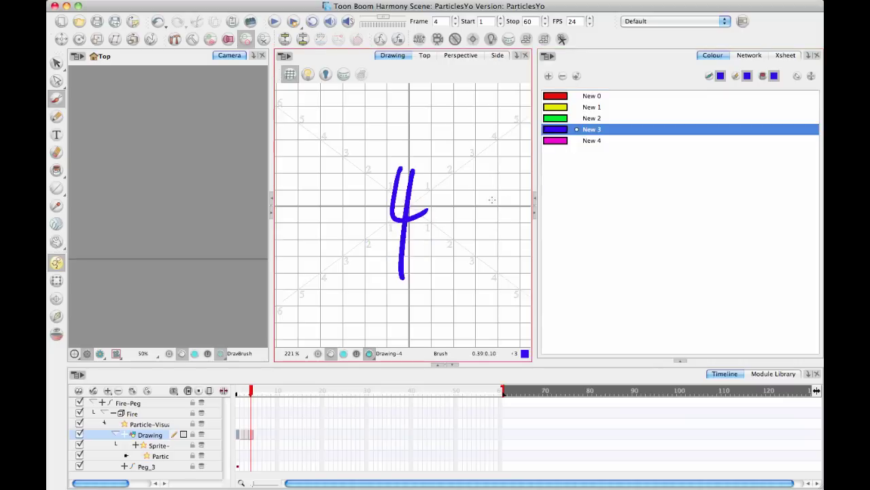
left_click(556, 140)
key("period")
left_click_drag(425, 168, 424, 228)
left_click_drag(406, 267, 400, 238)
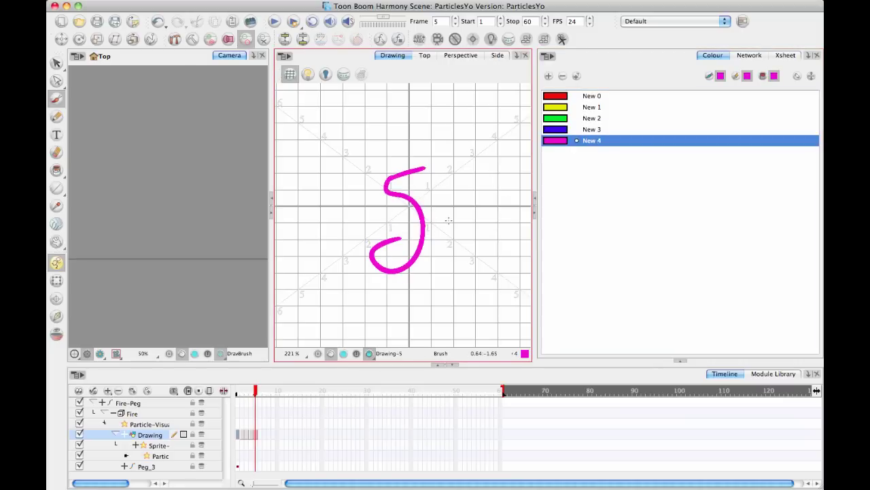
left_click_drag(251, 392, 238, 391)
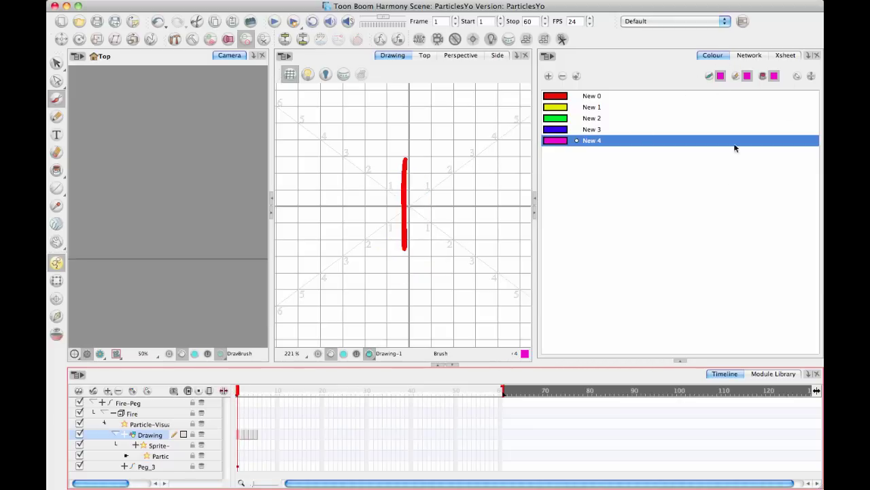
Bring up the Network view, widen the Camera view pane, and pan to the Fire nodes
left_click(753, 57)
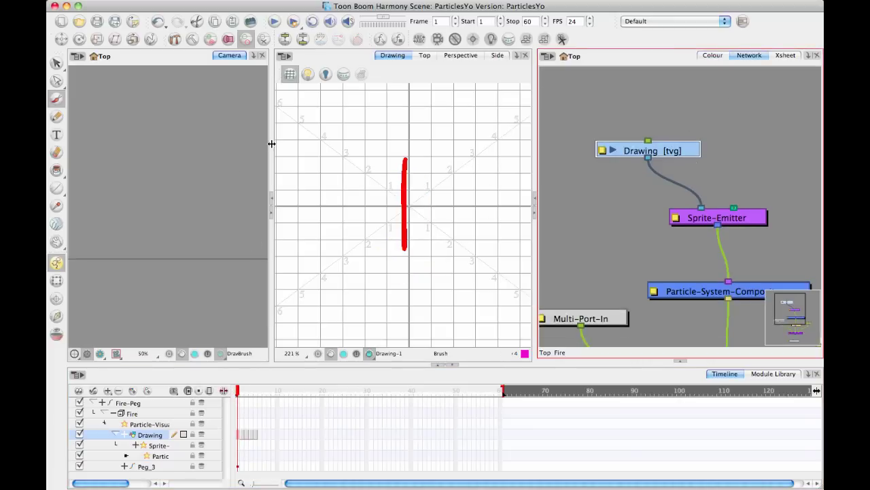
left_click_drag(271, 144, 350, 157)
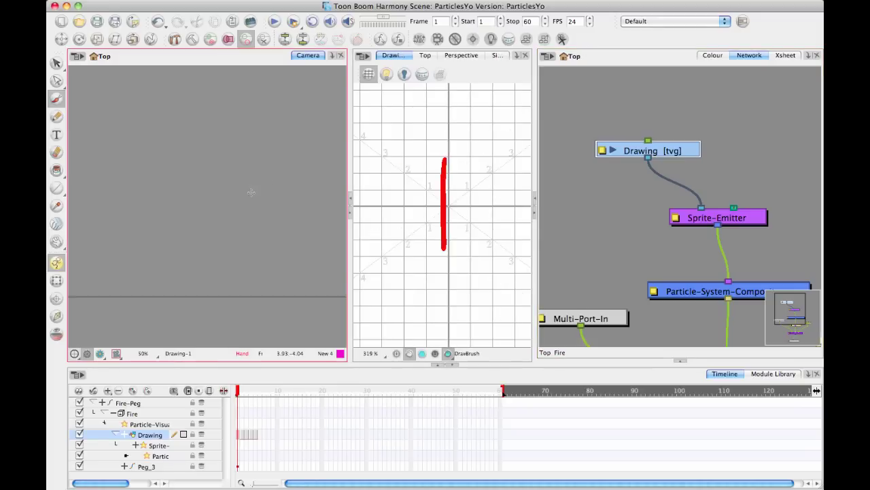
scroll(251, 192, "down", 2)
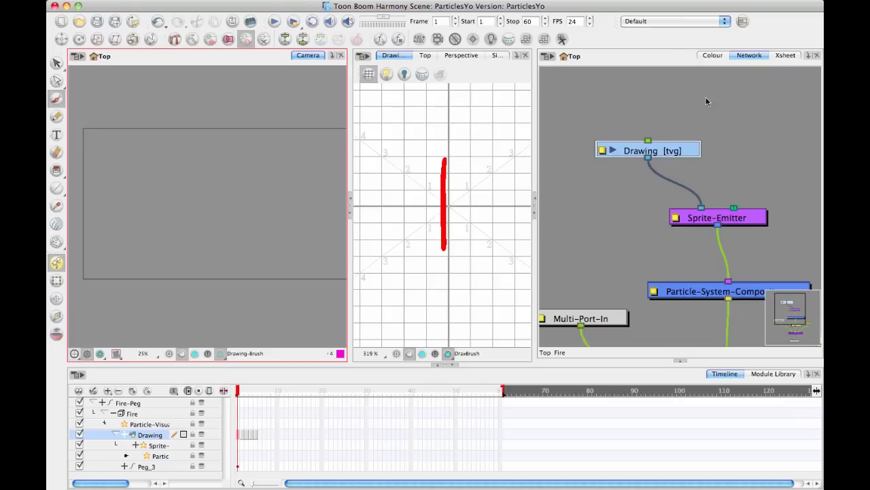
left_click_drag(742, 199, 722, 189)
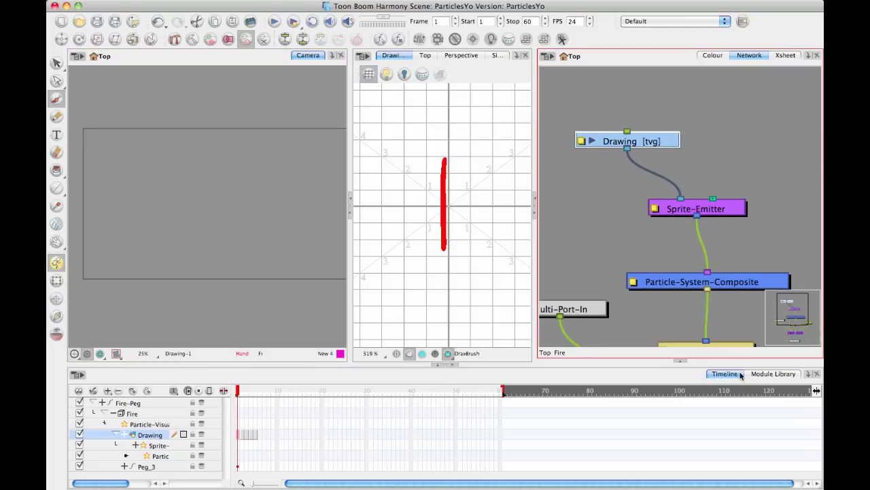
Drag a 3D Region from the Module Library's Particle category into the network, feeding Sprite-Emitter
left_click(773, 374)
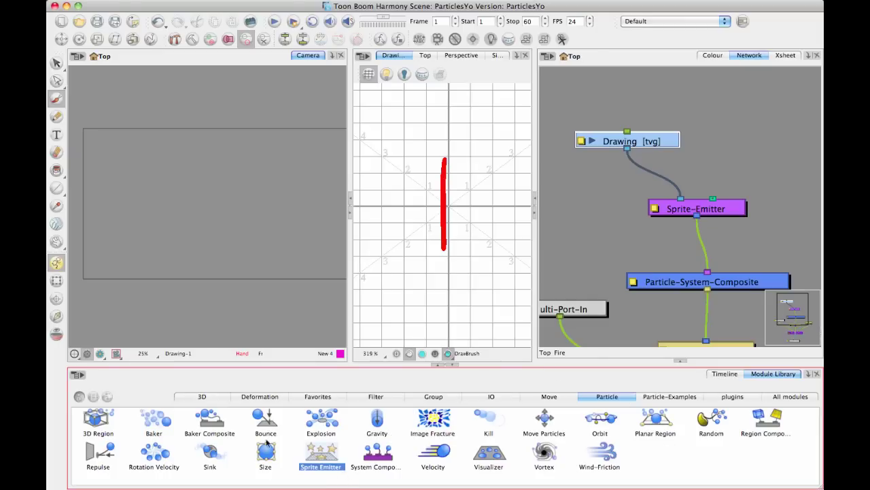
left_click(99, 423)
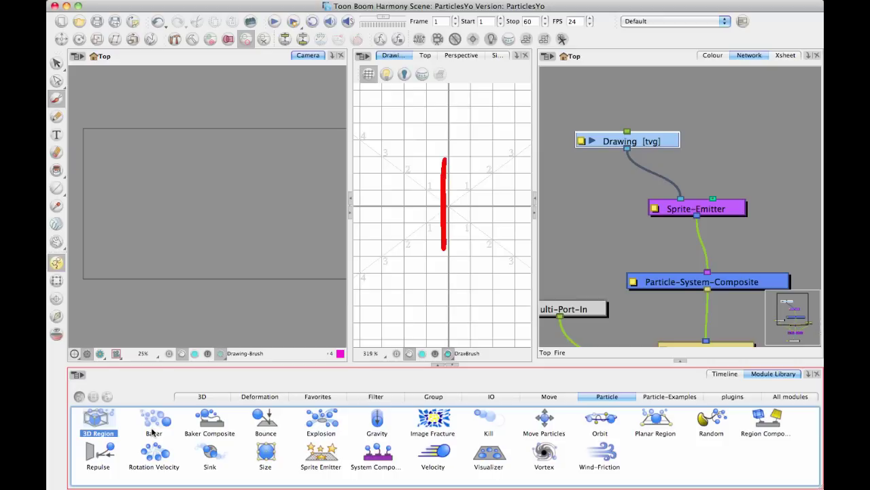
left_click(660, 427)
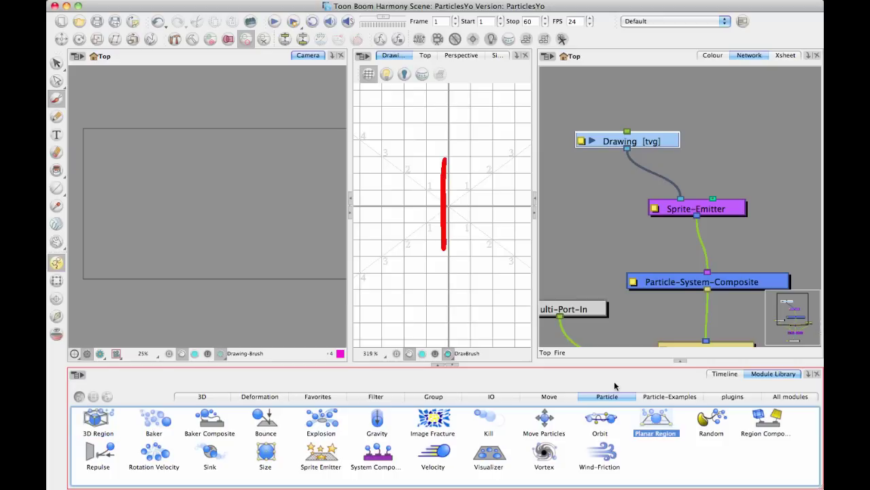
left_click_drag(98, 419, 762, 118)
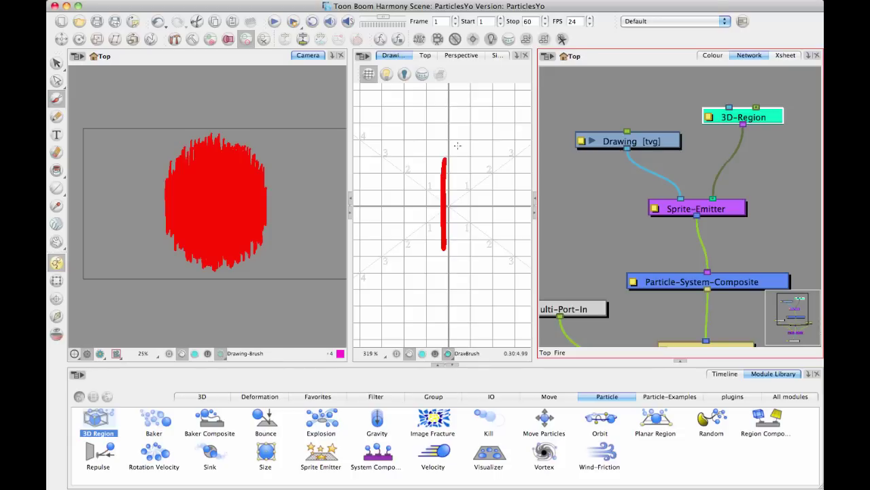
left_click_drag(673, 138, 653, 156)
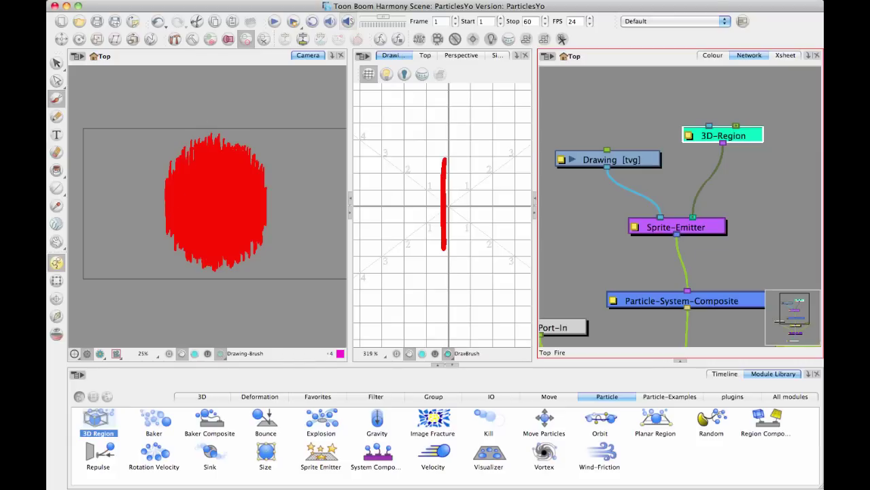
Turn on the Camera View toolbar via Window > Toolbars, then dismiss View > Show unchanged
left_click(354, 0)
mouse_move(371, 42)
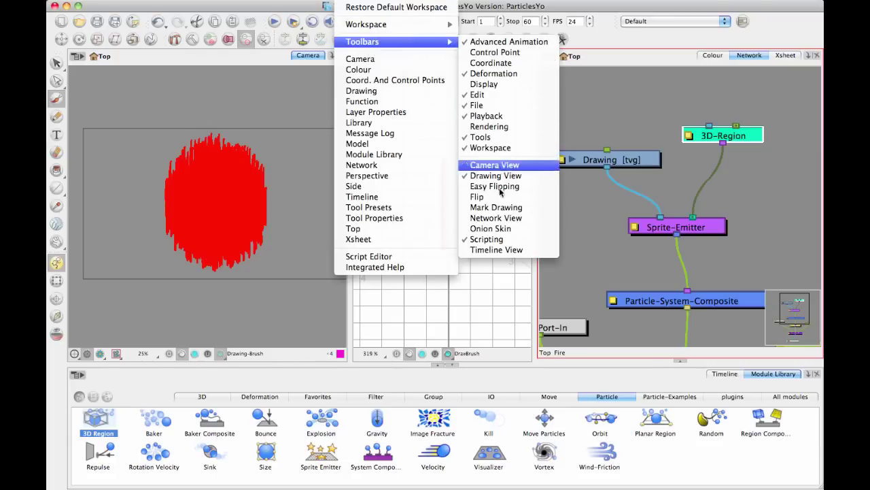
left_click(495, 165)
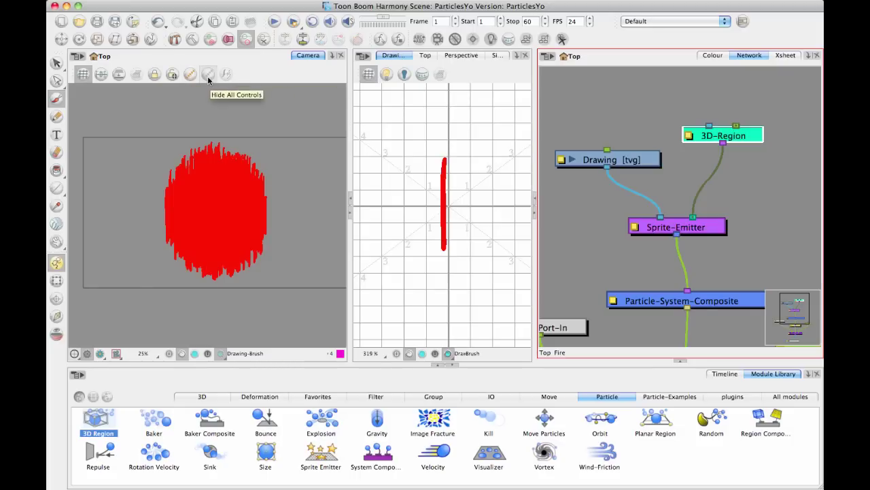
left_click(142, 2)
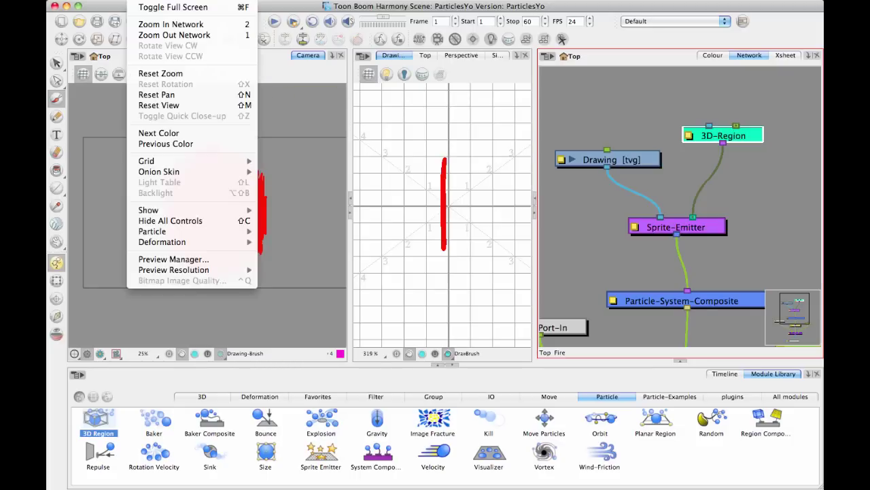
mouse_move(194, 211)
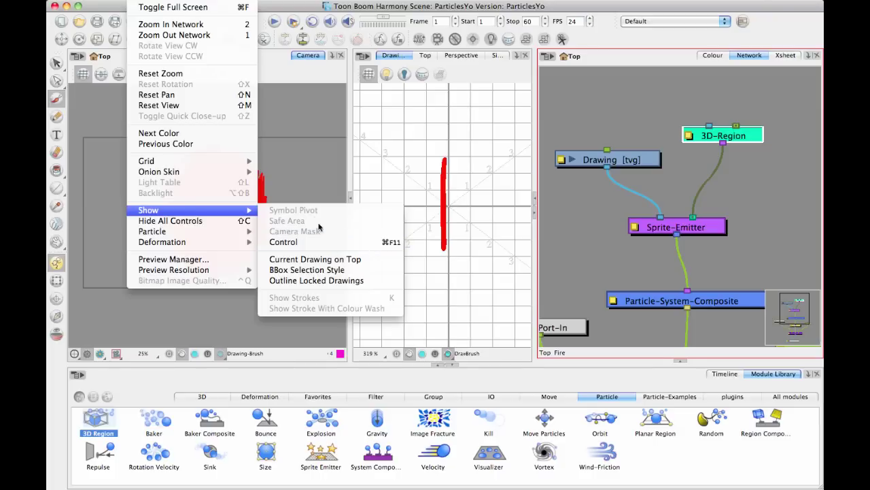
left_click(289, 118)
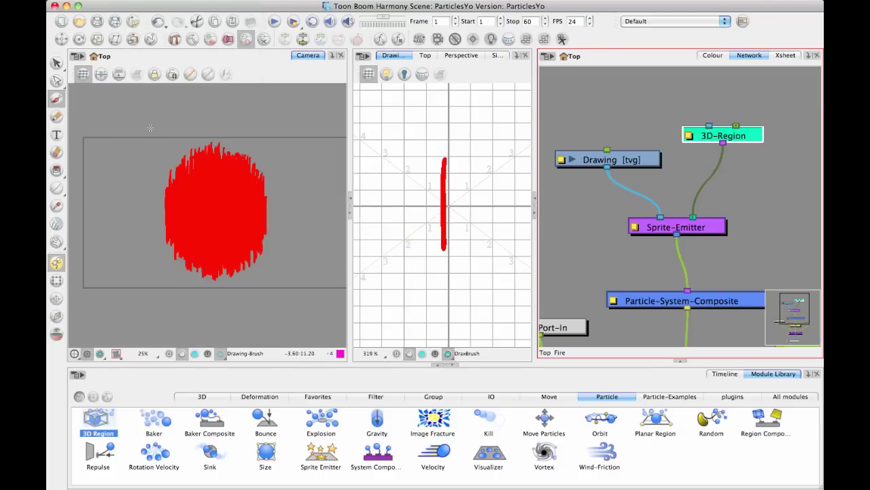
right_click(72, 74)
left_click(99, 93)
left_click_drag(413, 176, 440, 160)
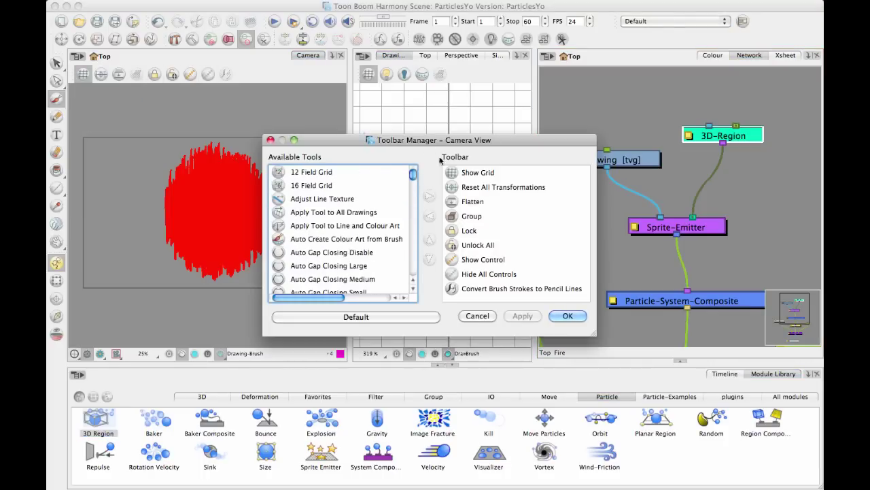
left_click(477, 316)
left_click_drag(746, 138, 744, 141)
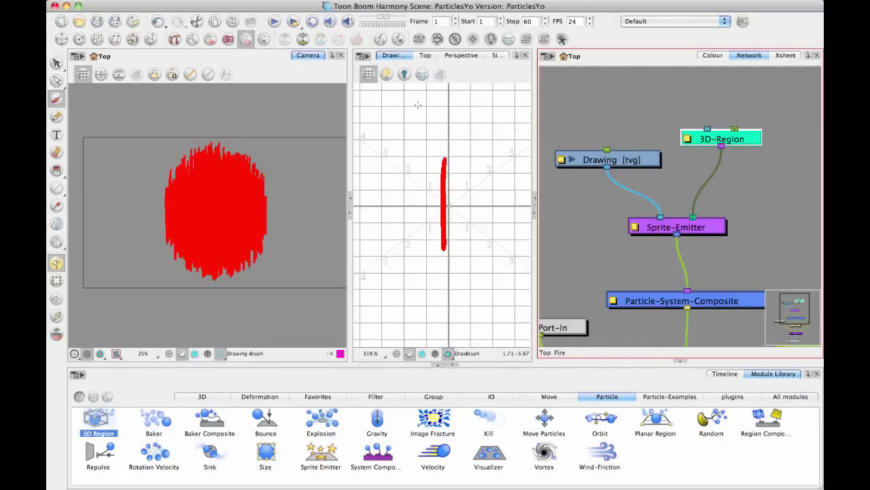
Turn on Show Control and drag the 3D-Region's edge handle outward to scale it up
left_click(191, 76)
left_click(285, 216)
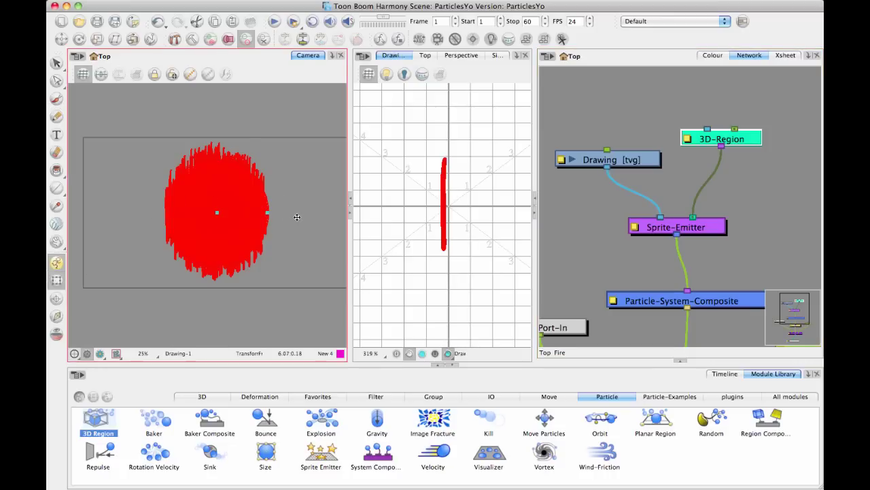
mouse_move(297, 217)
left_mouse_down()
mouse_move(384, 243)
mouse_move(259, 215)
mouse_move(289, 214)
left_mouse_up()
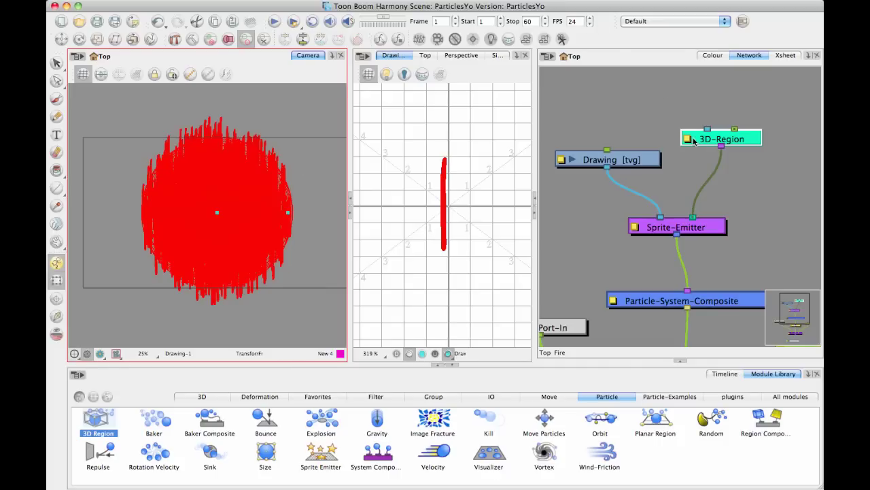
Change the 3D-Region's Type to Box in its layer properties
left_click(687, 139)
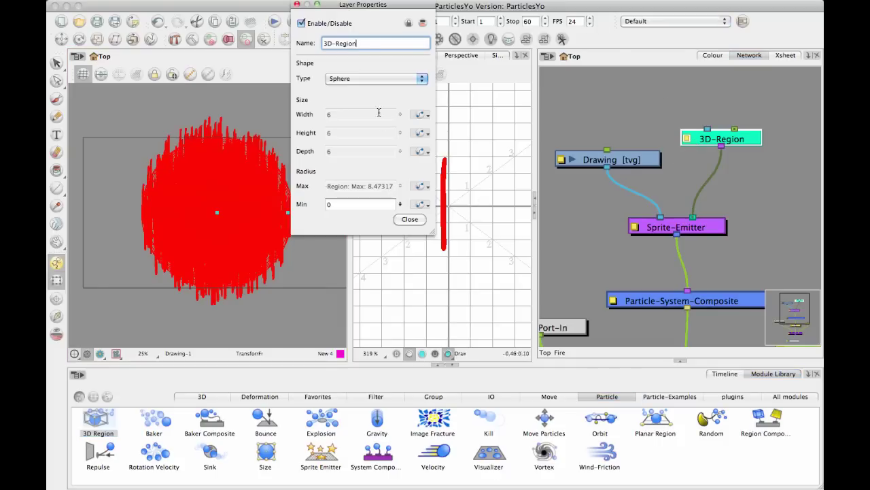
left_click(374, 80)
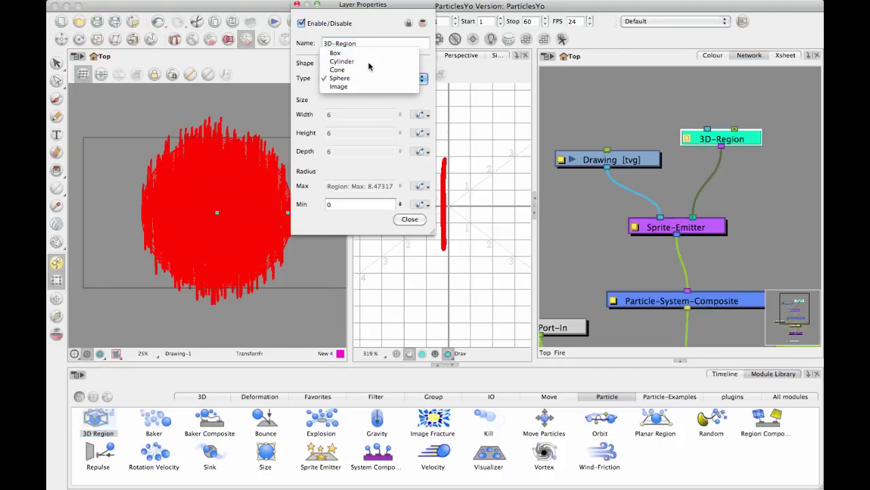
left_click(369, 63)
left_click(400, 80)
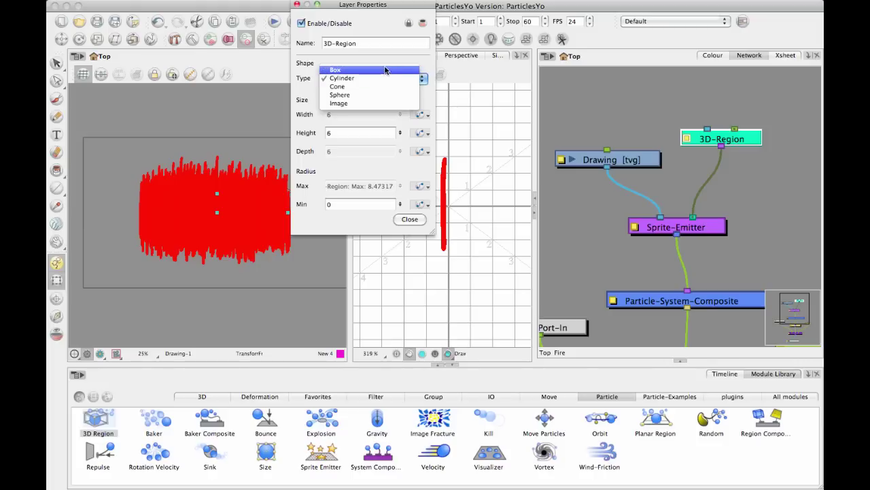
left_click(379, 65)
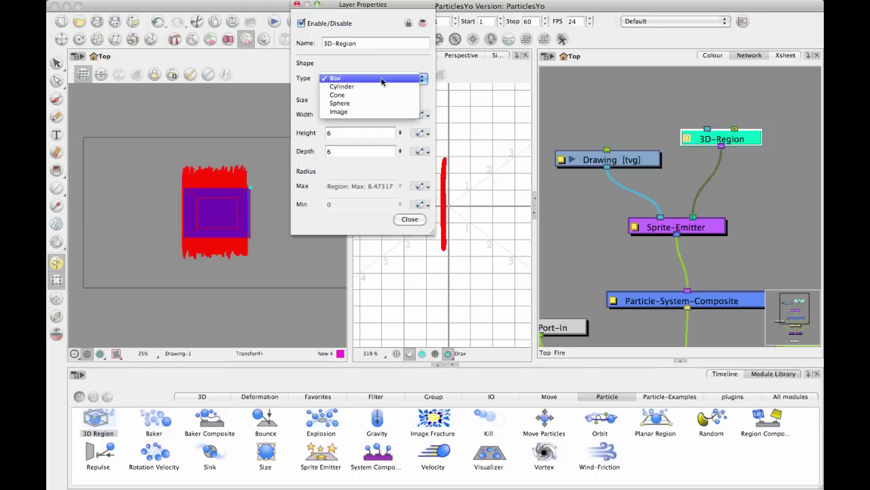
left_click(384, 79)
left_click(373, 240)
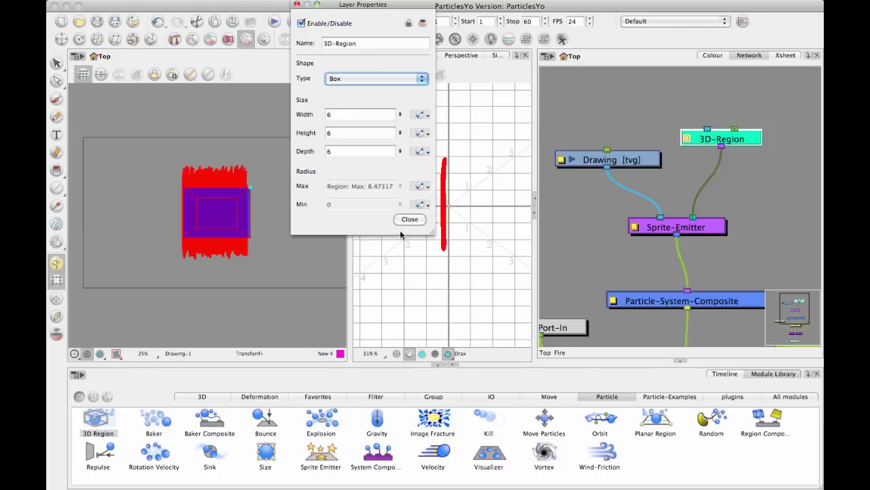
left_click(410, 219)
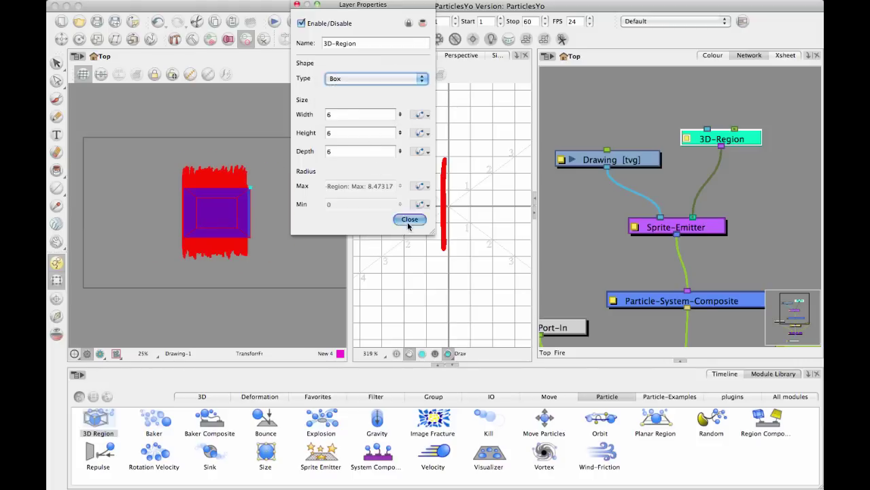
Scale the box region in the Camera view to about 11.73 wide by 8.49 high
left_click(686, 138)
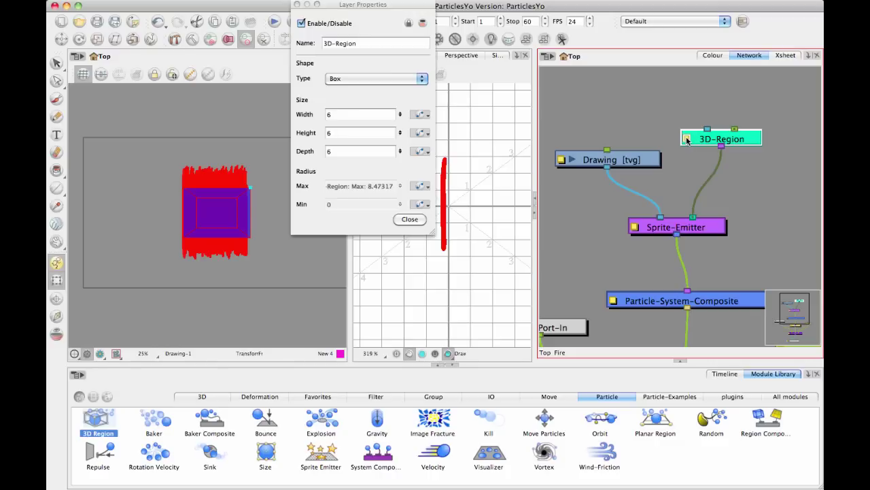
left_click(252, 189)
left_click_drag(267, 184, 272, 187)
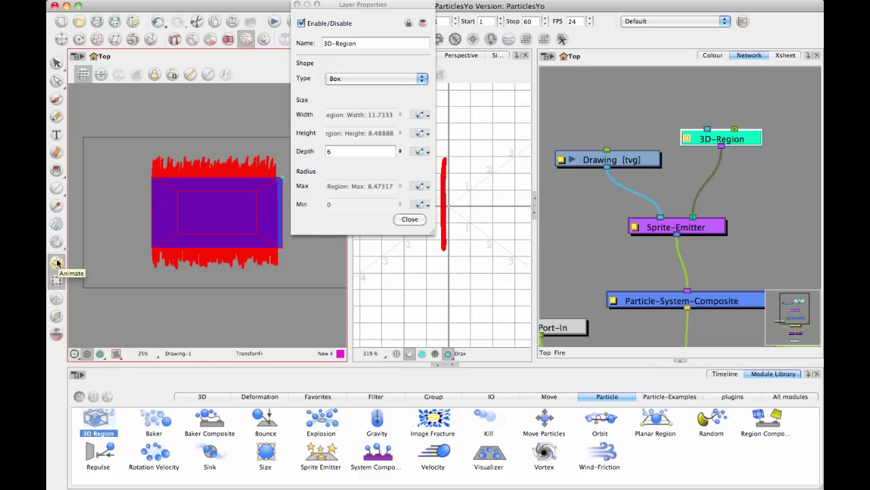
left_click(57, 263)
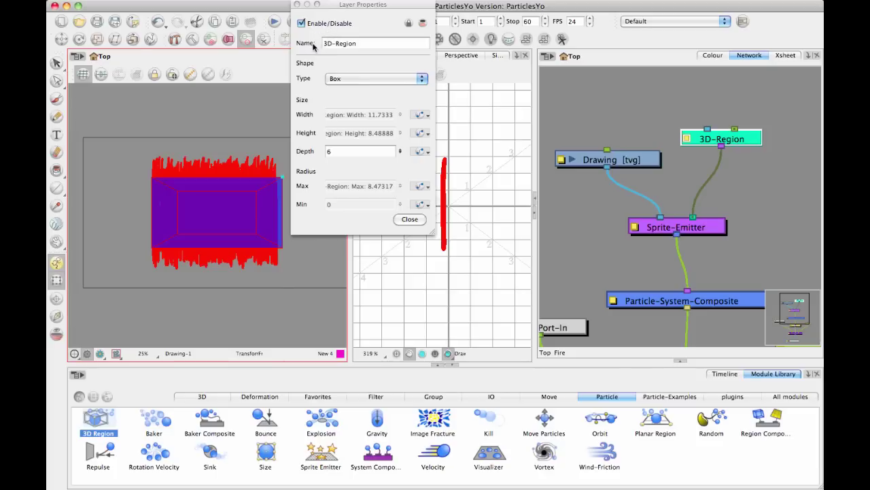
Add a Peg above the 3D-Region and enable 3D in its layer properties
left_click(297, 6)
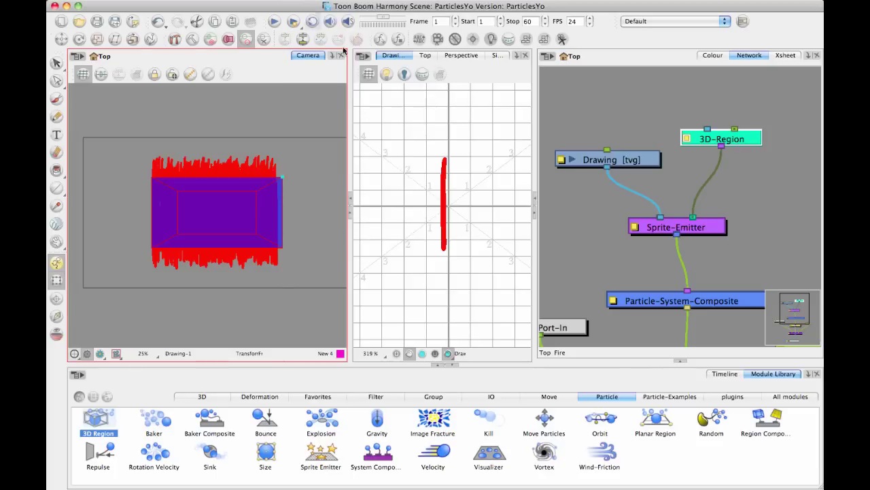
left_click(775, 167)
left_click(760, 136)
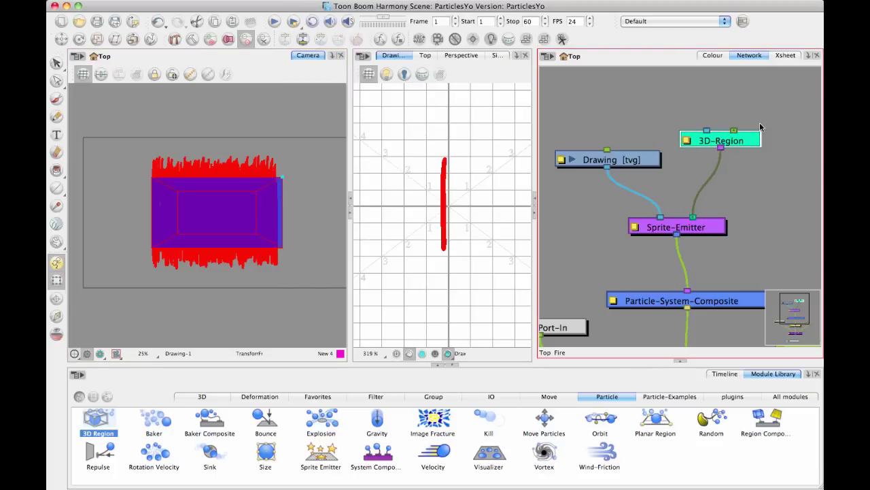
key("super+p")
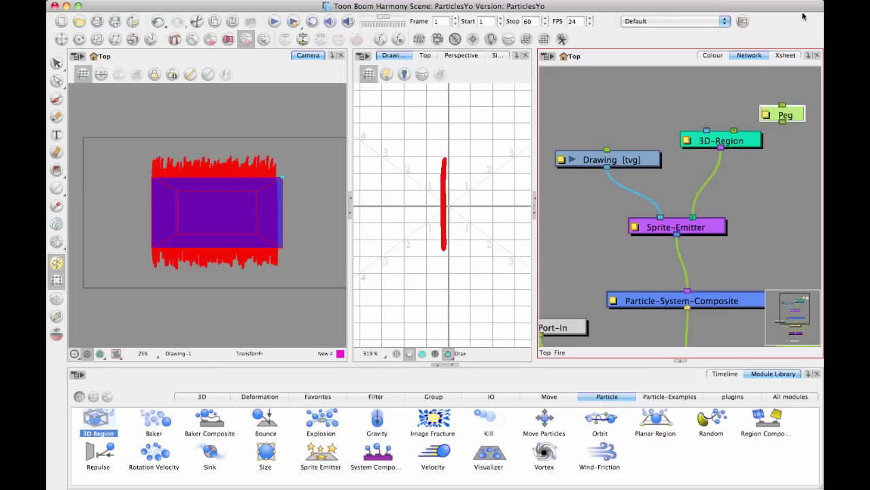
left_click_drag(799, 118, 751, 112)
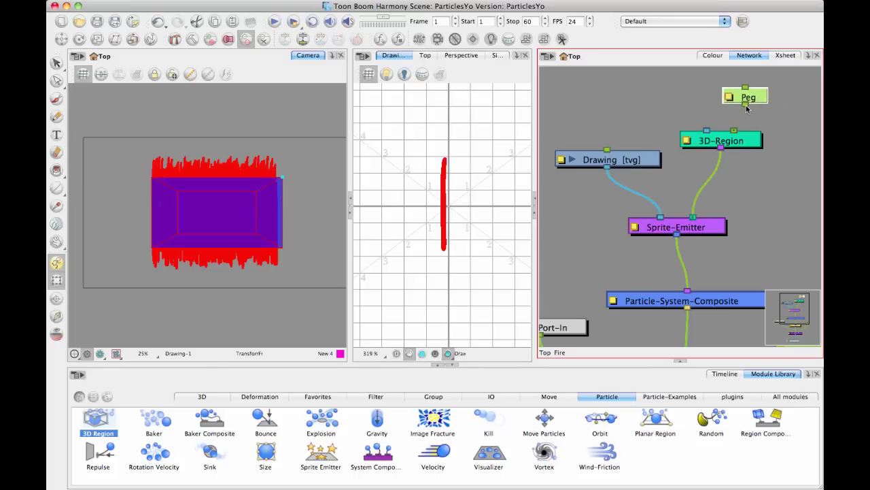
double_click(741, 101)
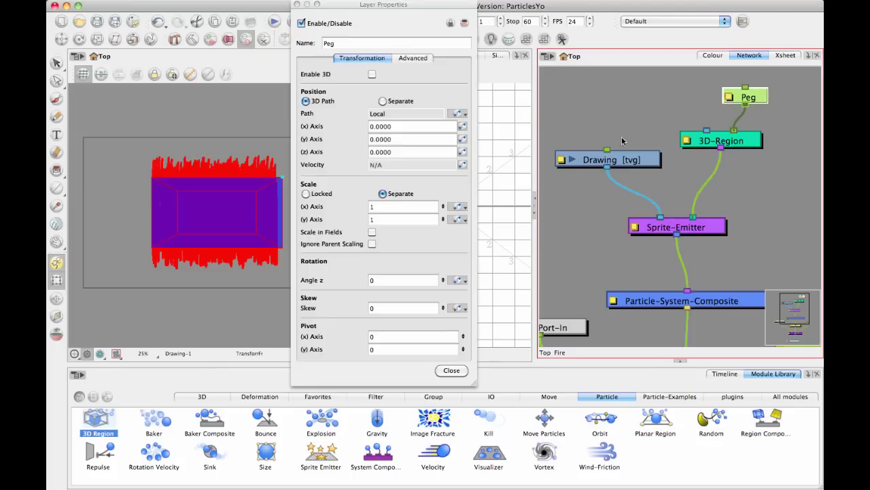
left_click(372, 74)
left_click(451, 462)
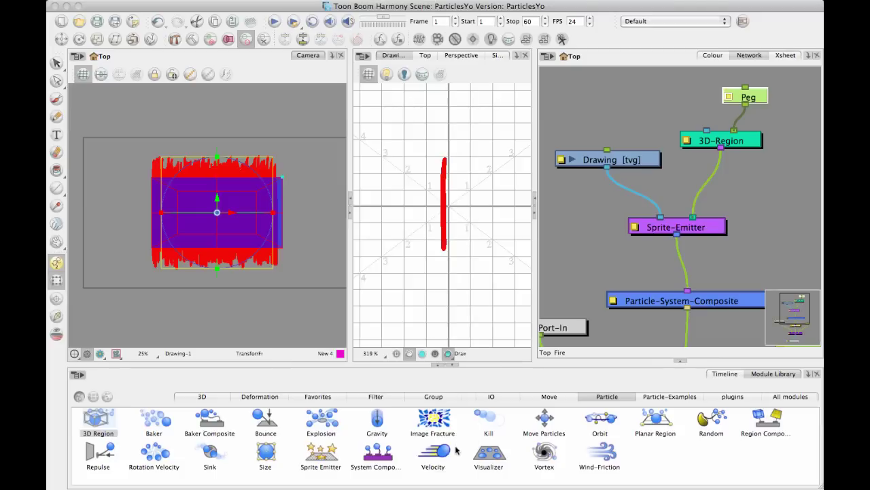
left_click_drag(760, 96, 757, 106)
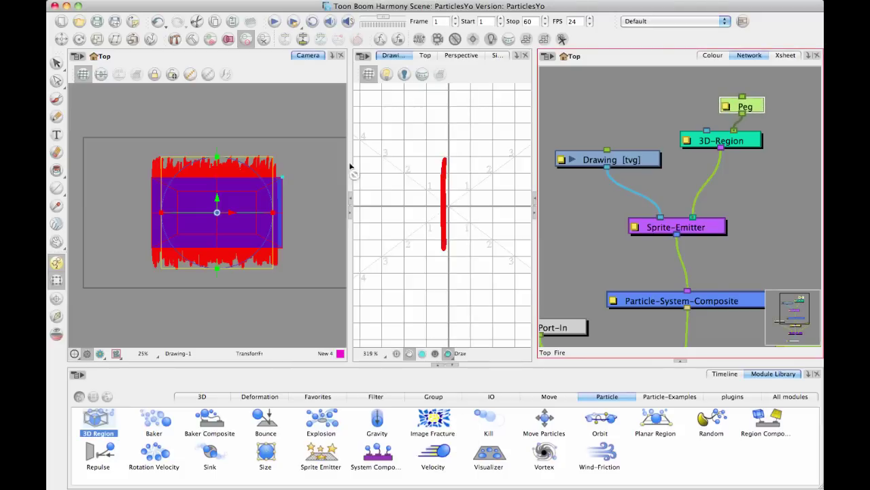
Rotate the box around its vertical axis, switch to Perspective, and hide the region overlay
left_click(250, 213)
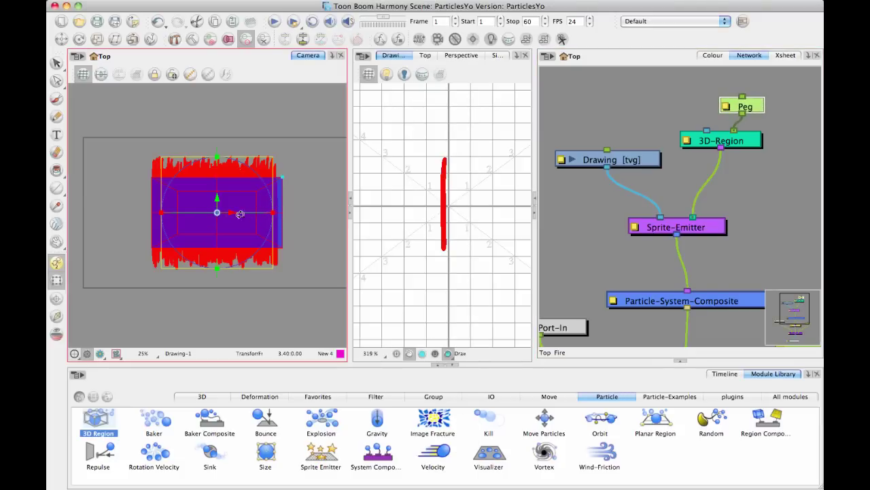
mouse_move(265, 219)
left_mouse_down()
mouse_move(192, 212)
mouse_move(313, 215)
mouse_move(272, 224)
mouse_move(243, 214)
left_mouse_up()
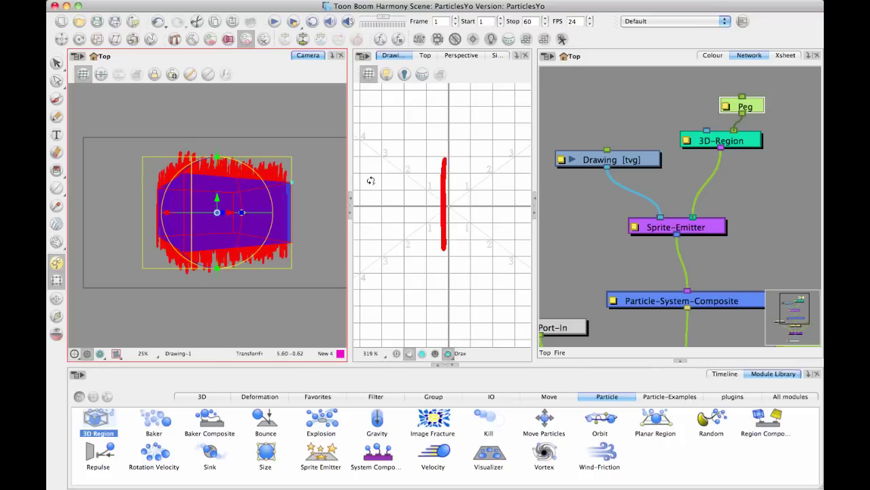
left_click(471, 55)
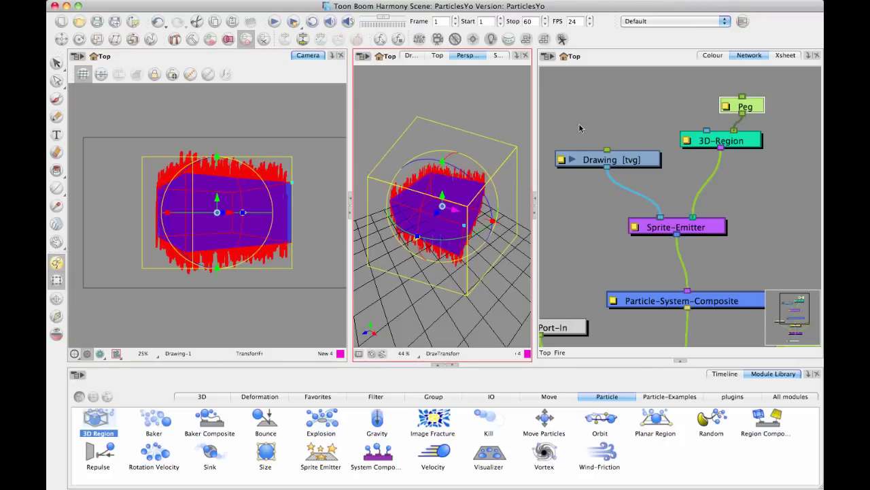
left_click(598, 258)
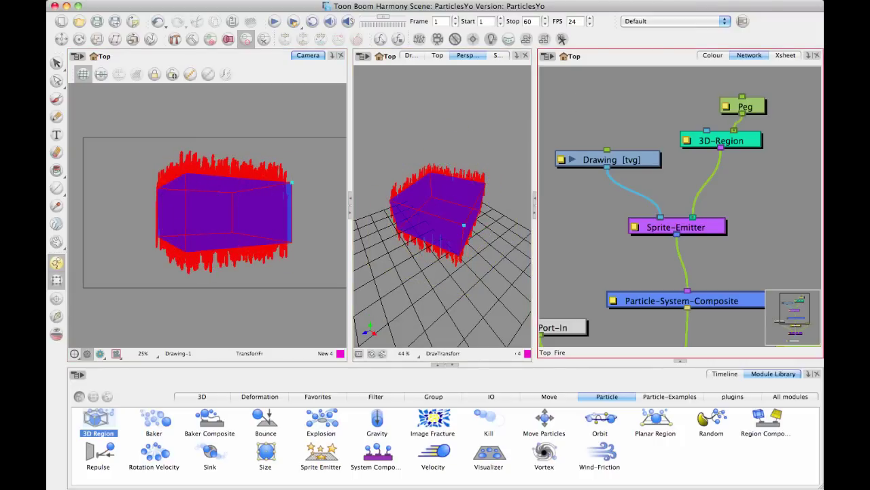
left_click(209, 75)
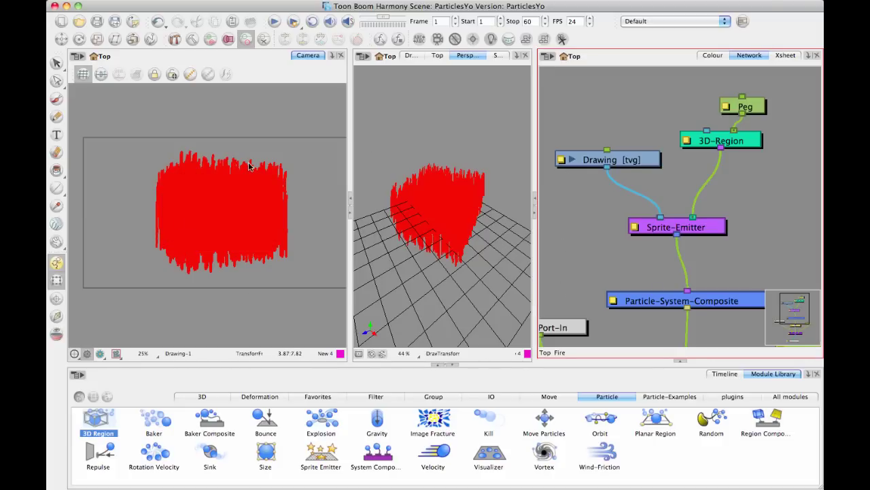
Set the Sprite-Emitter to 1 particle with a 25% probability of generating any particles
double_click(638, 227)
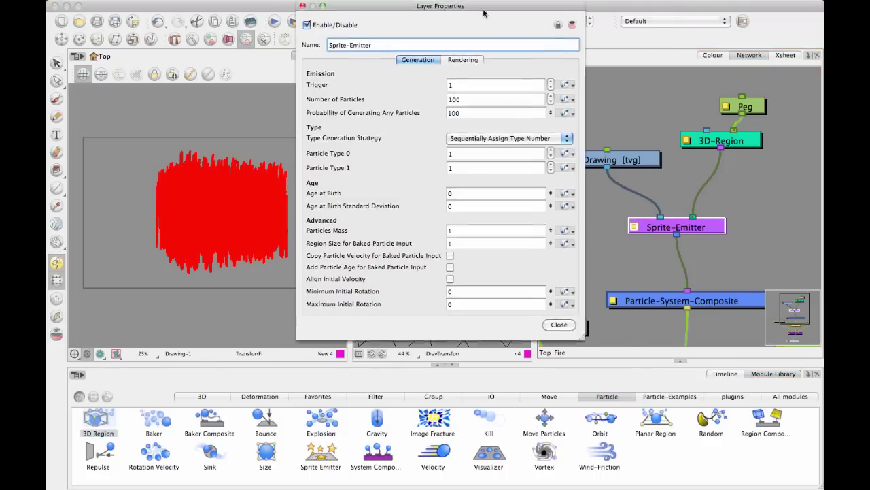
left_click_drag(469, 5, 633, 107)
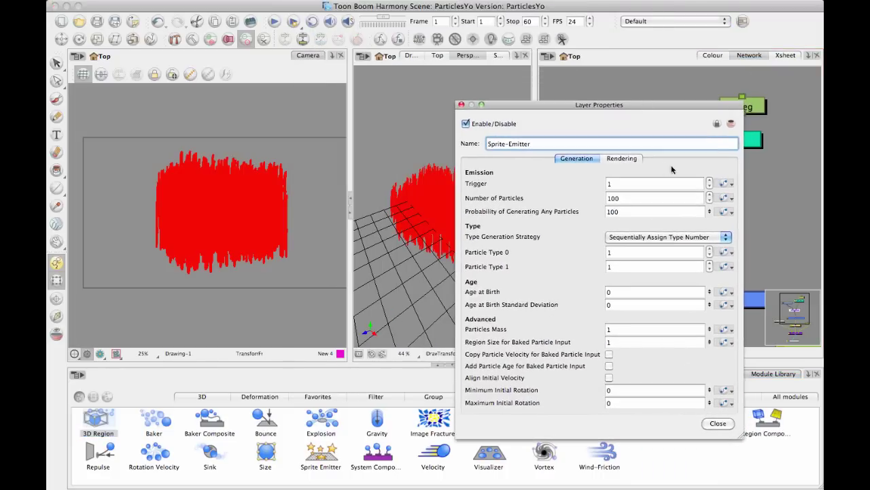
double_click(633, 198)
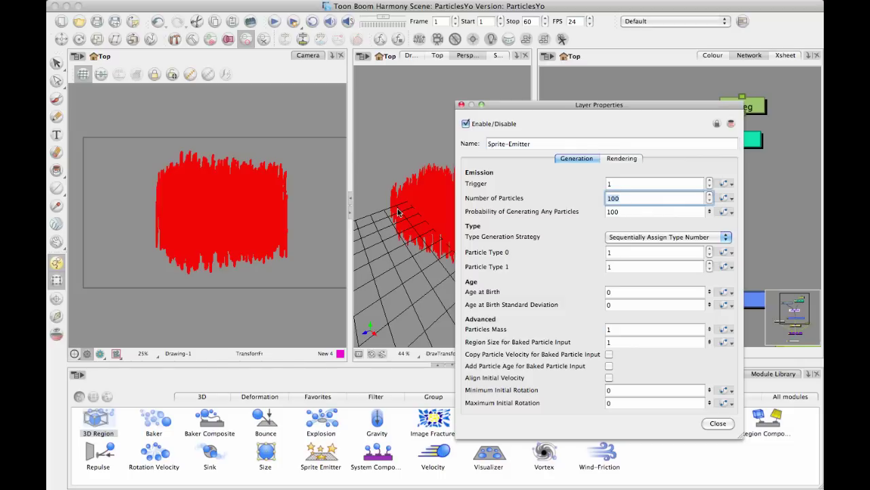
type("1")
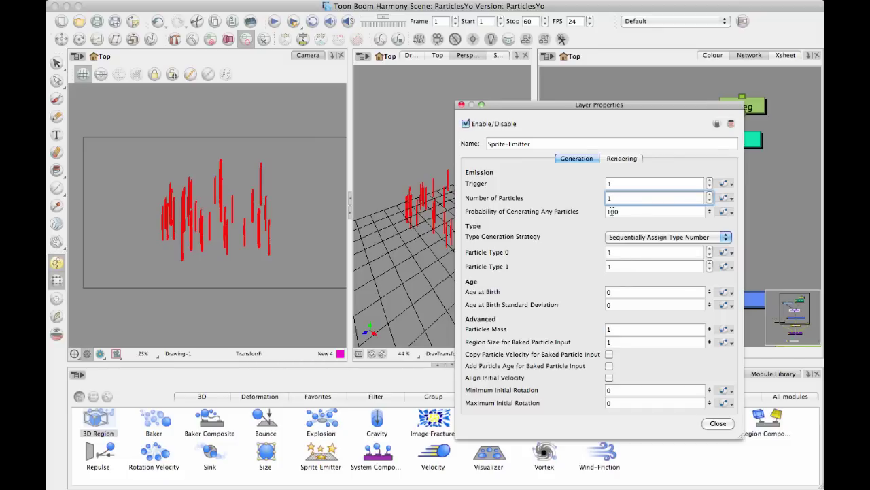
left_click(642, 211)
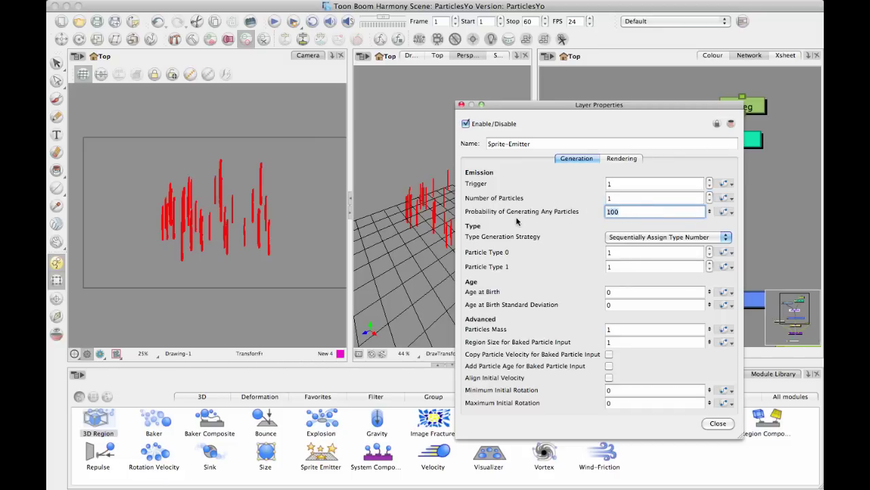
key("BackSpace")
key("BackSpace")
key("BackSpace")
type("25")
key("Return")
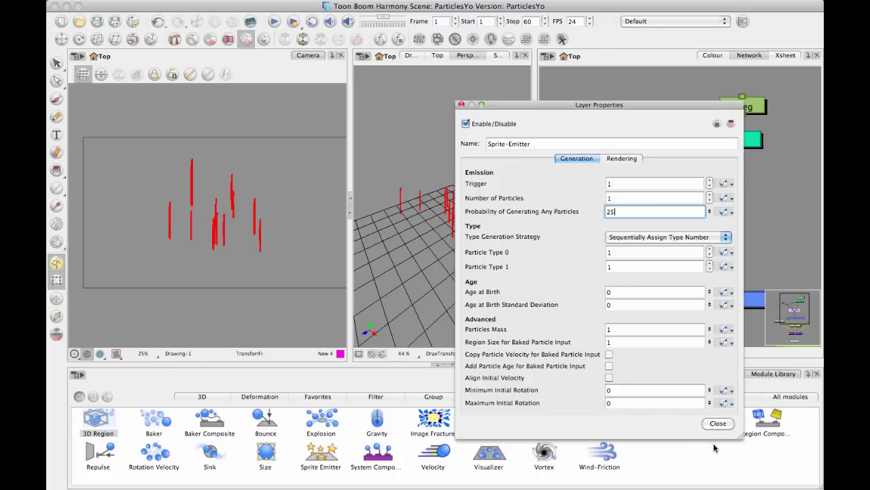
Close the emitter properties, review the Particle-Baker's settings, and show the Fire group's layer timeline
left_click(718, 422)
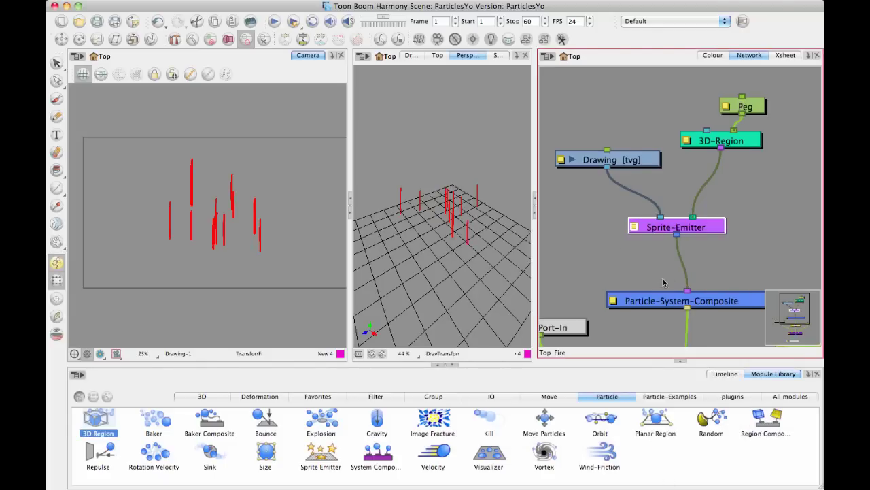
scroll(666, 282, "down", 5)
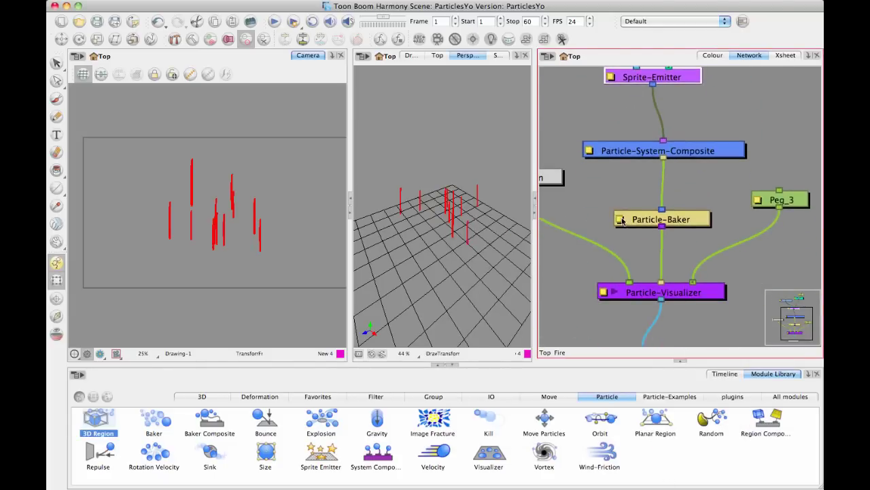
double_click(624, 219)
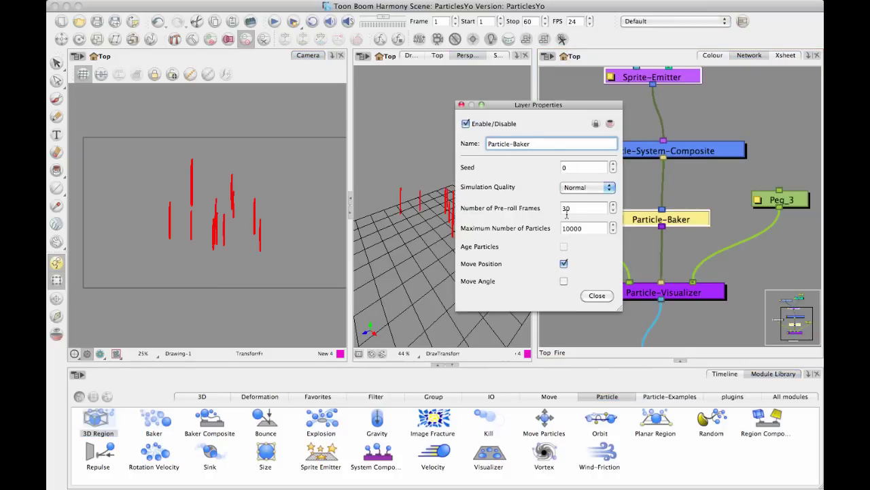
left_click(597, 296)
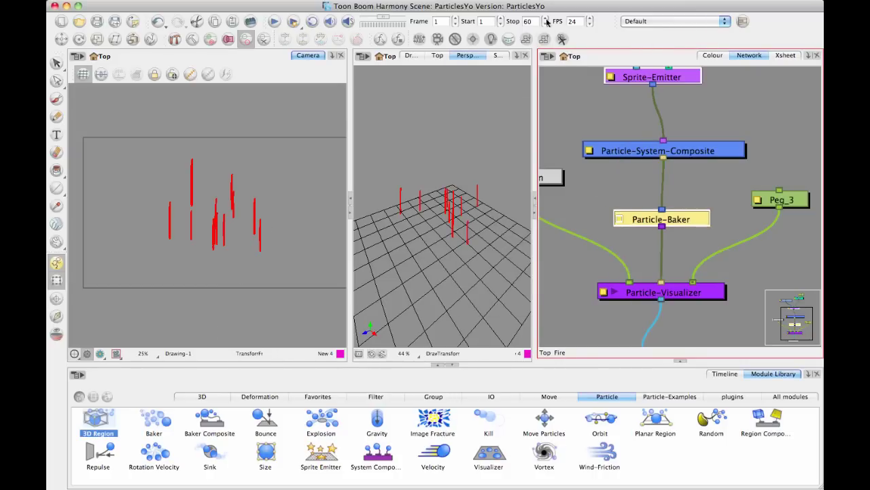
scroll(619, 143, "up", 1)
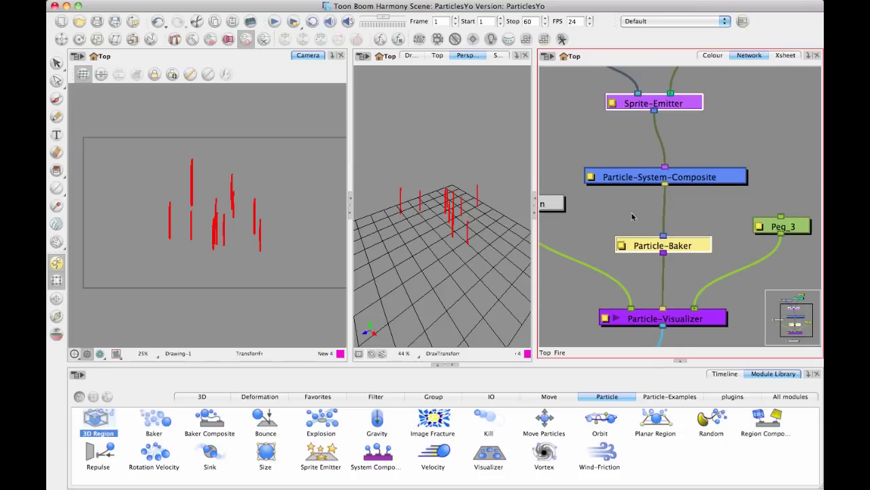
left_click(721, 375)
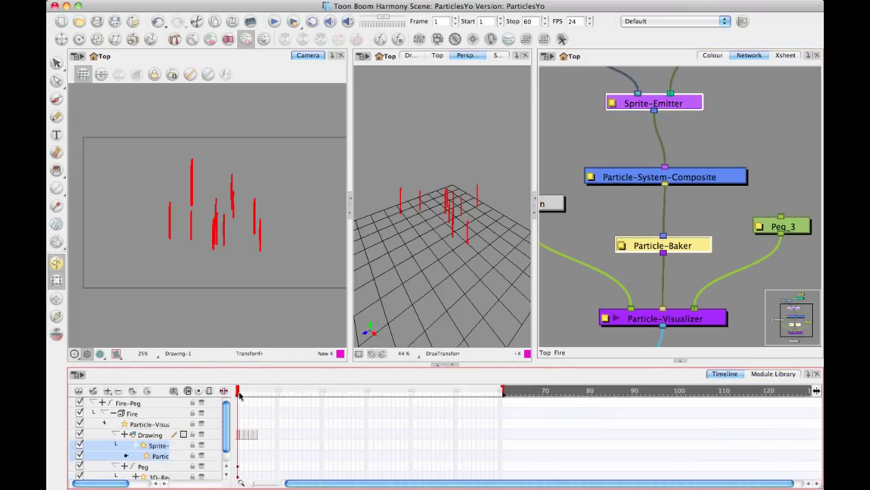